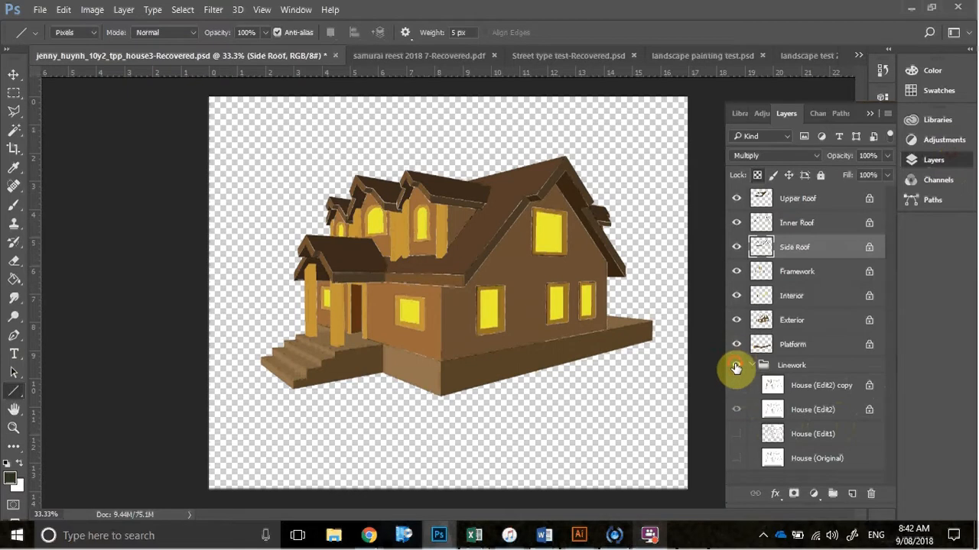
# Toggle the visibility of the colour layers and show the Linework group over the house
pyautogui.moveTo(734, 345)
pyautogui.mouseDown()
pyautogui.moveTo(736, 206)
pyautogui.moveTo(736, 347)
pyautogui.mouseUp()
pyautogui.click(734, 208)
pyautogui.click(738, 348)
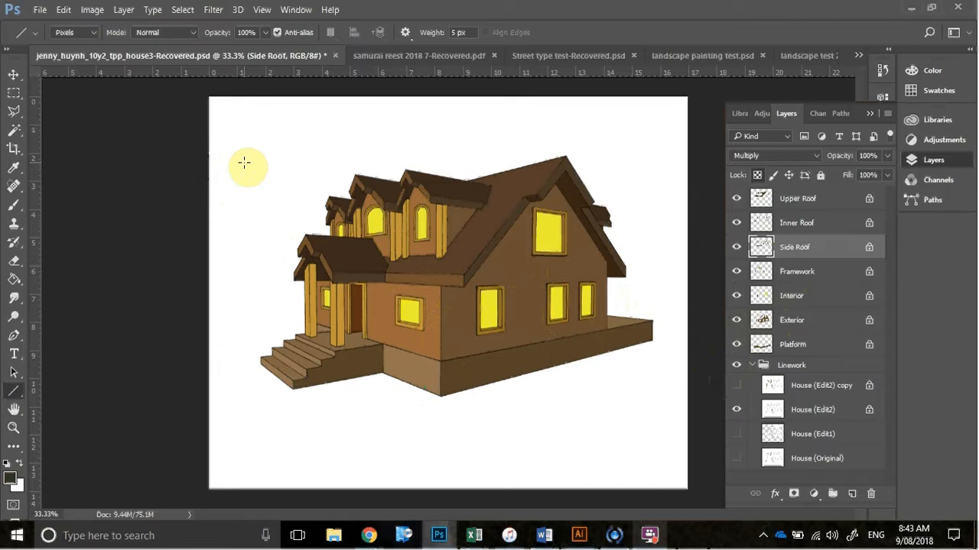
# Switch to the Brush tool and reduce the brush size to 125
pyautogui.press('b')
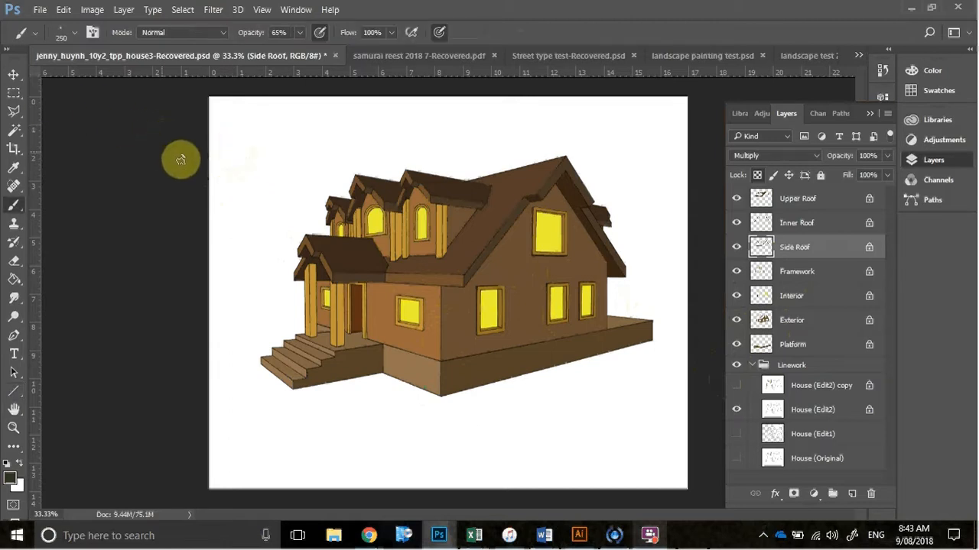
pyautogui.press('[')
pyautogui.press('[')
pyautogui.press('[')
pyautogui.press('[')
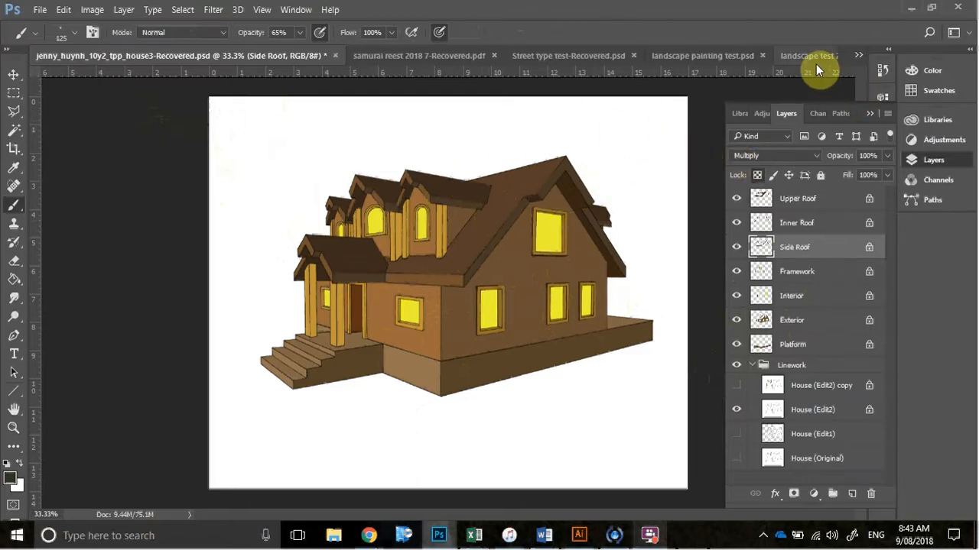
# Switch to Chrome to view the wood panel texture image, and return to Photoshop
pyautogui.click(857, 56)
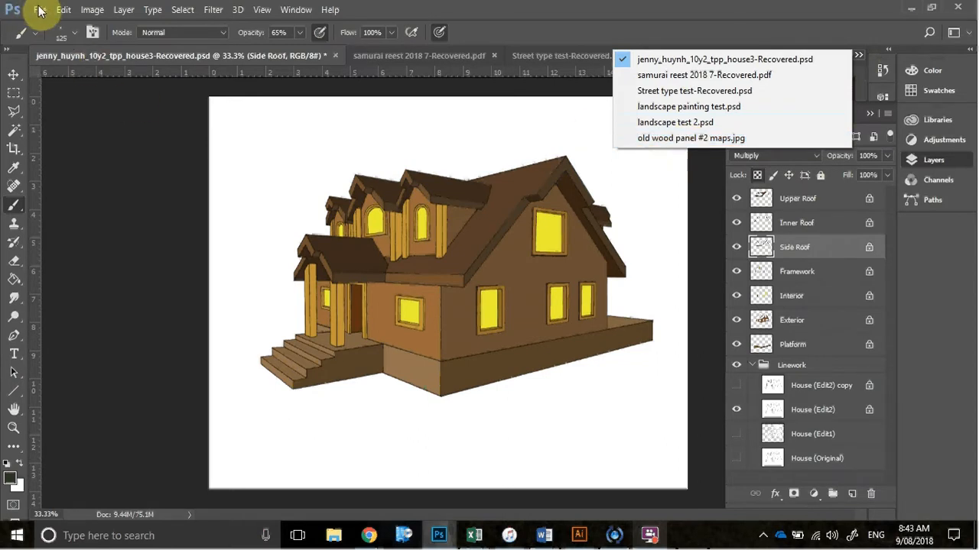
pyautogui.click(722, 8)
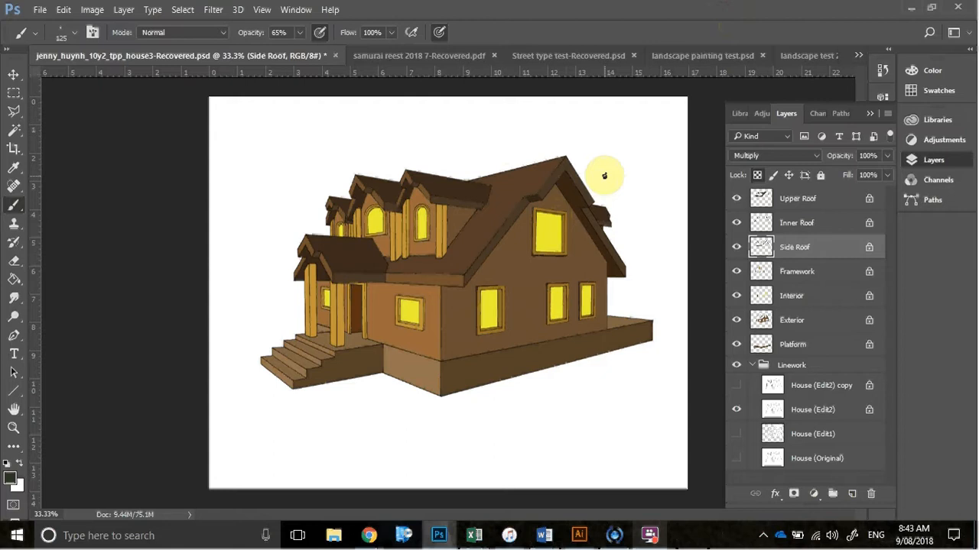
pyautogui.moveTo(369, 534)
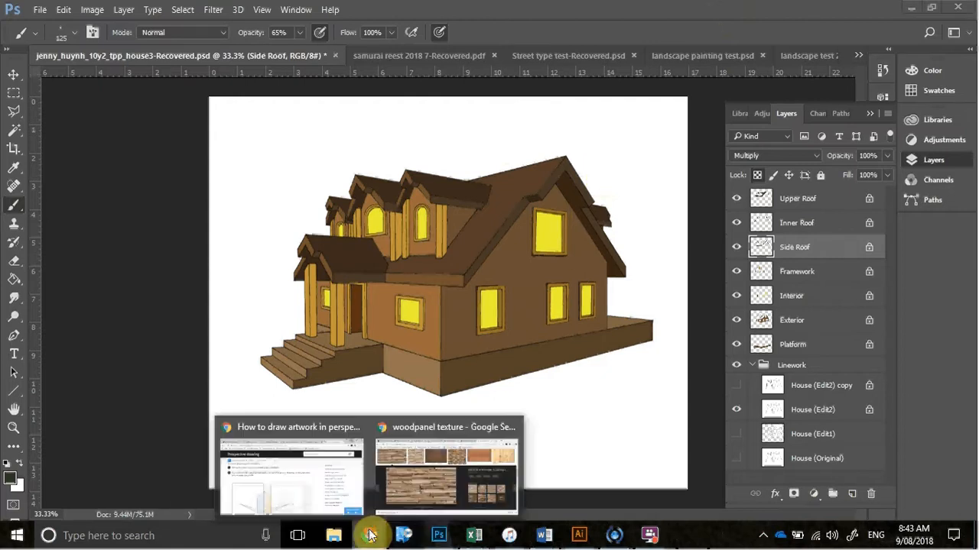
pyautogui.click(457, 460)
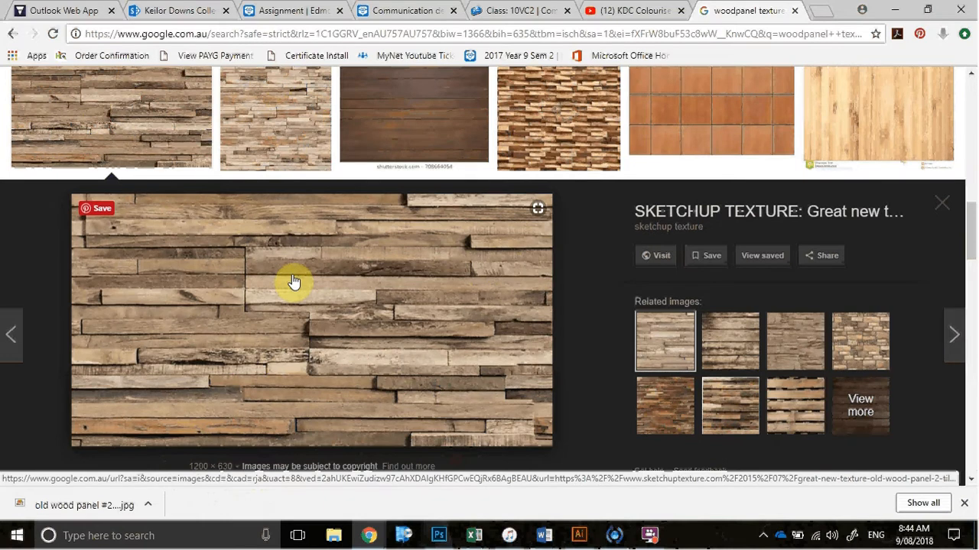
pyautogui.click(894, 11)
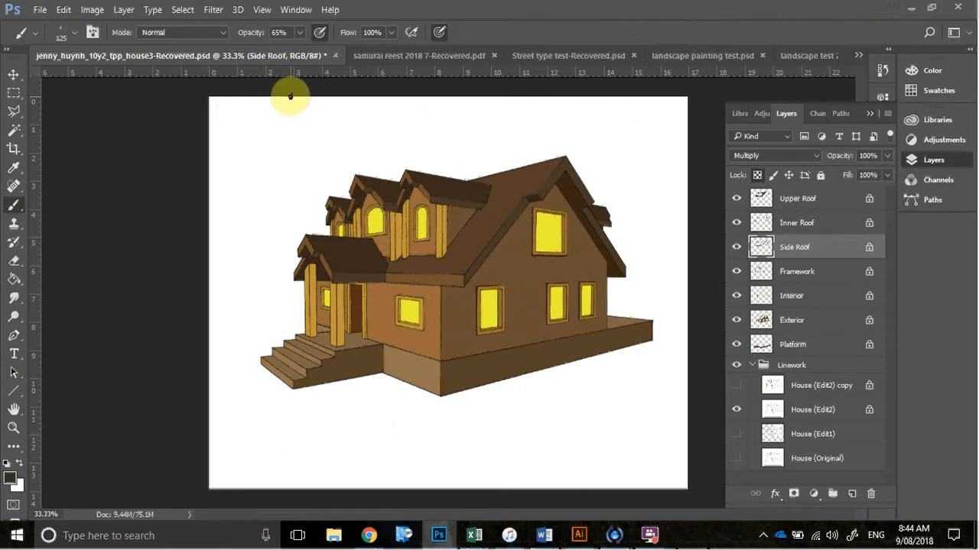
pyautogui.click(40, 10)
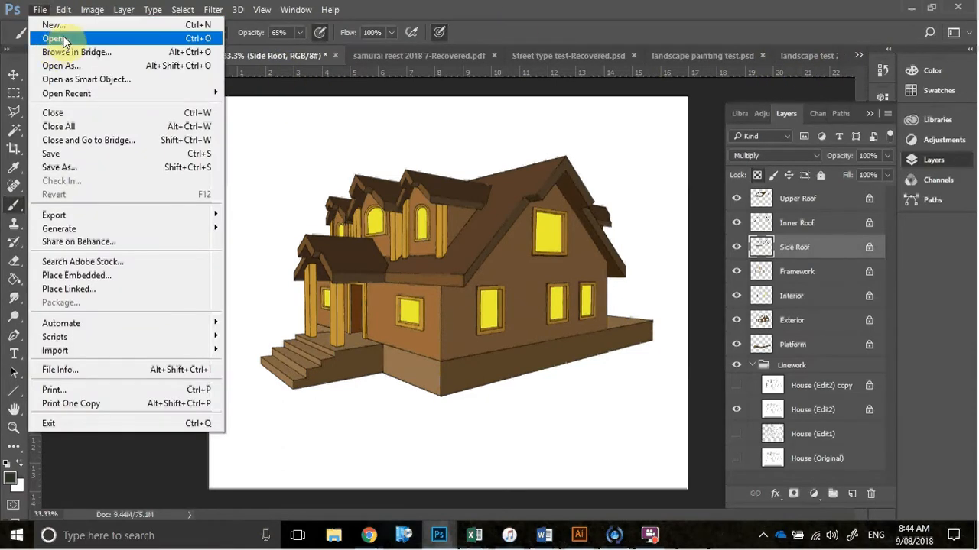
pyautogui.click(486, 8)
pyautogui.click(859, 55)
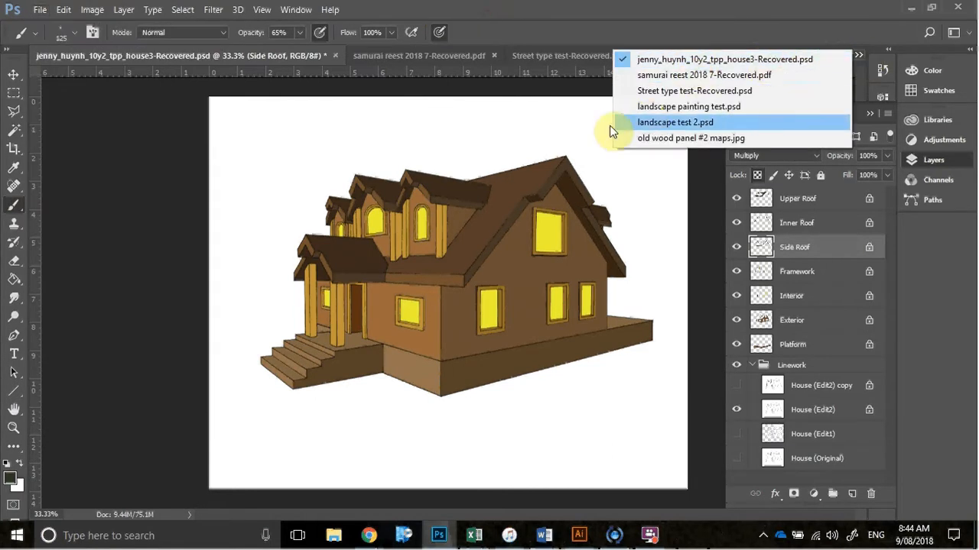
pyautogui.click(540, 127)
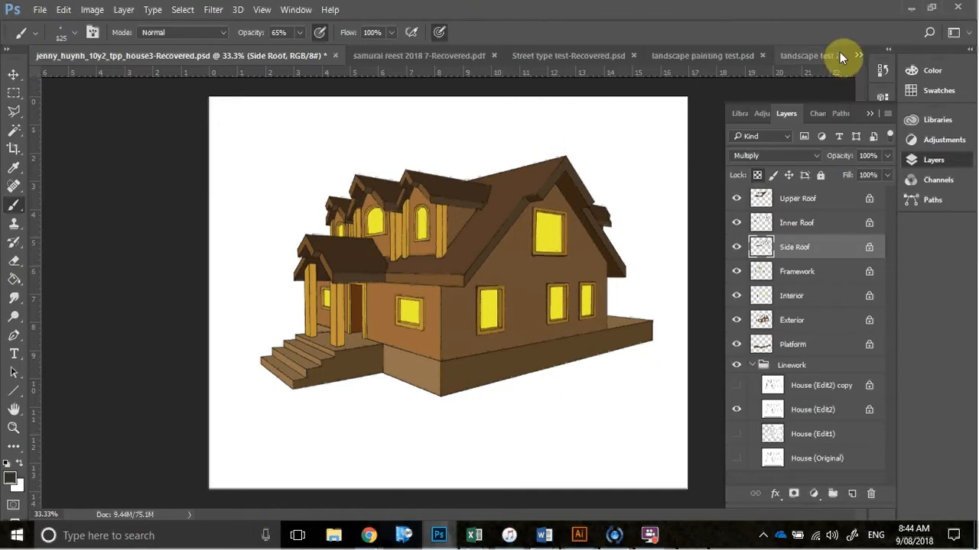
# Close landscape painting test.psd with its changes saved, and float old wood panel #2 maps.jpg in its own window
pyautogui.click(761, 55)
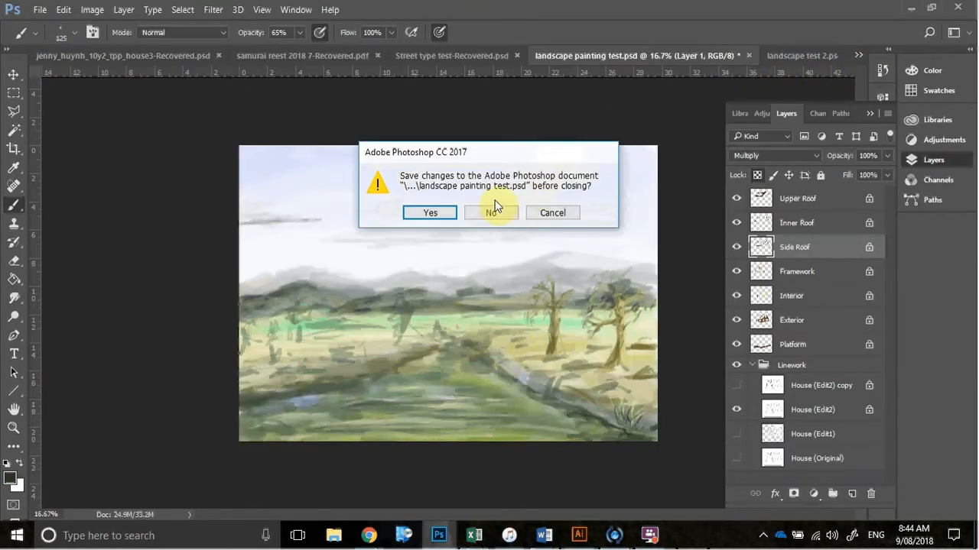
pyautogui.click(425, 214)
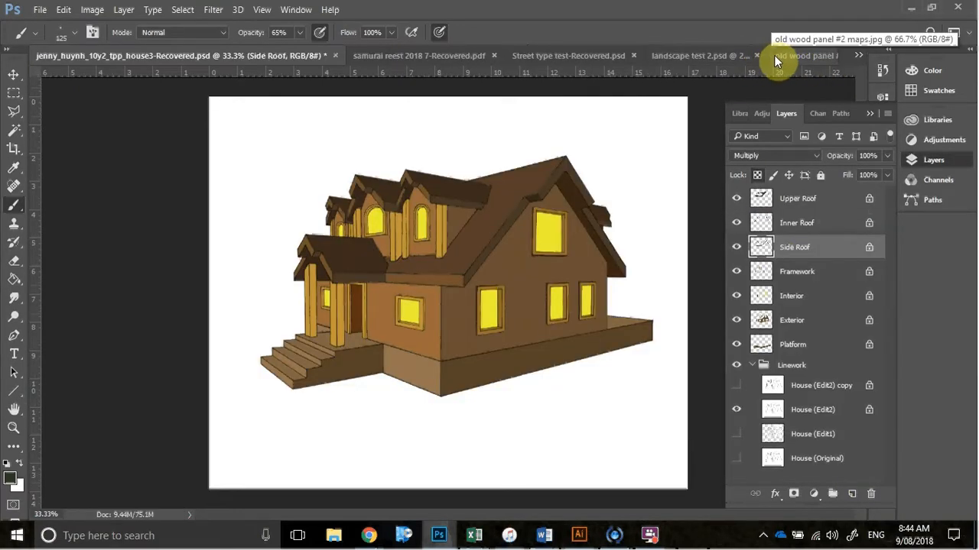
pyautogui.moveTo(774, 56); pyautogui.dragTo(555, 175)
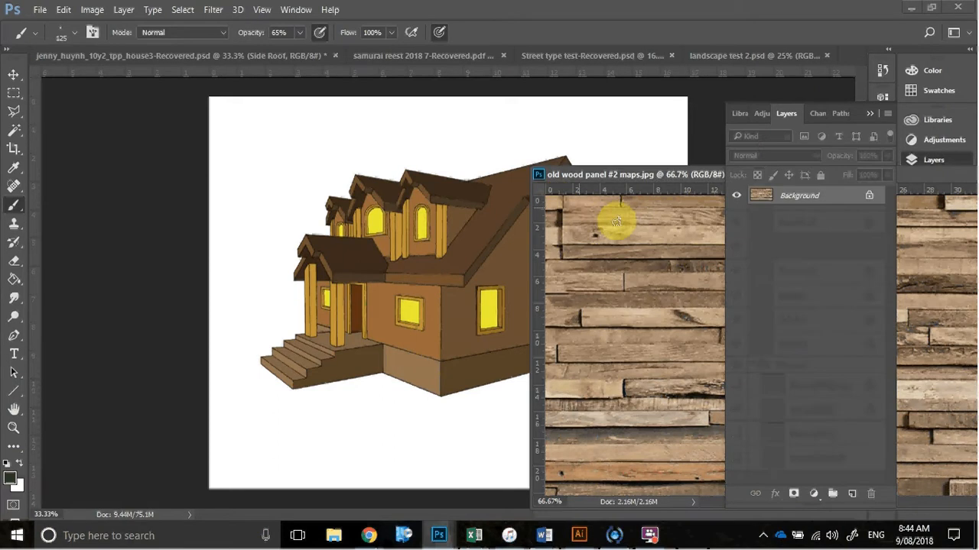
# Copy the wood panel texture into the house document with the Move tool, and dock the texture's window back among the open documents
pyautogui.click(14, 76)
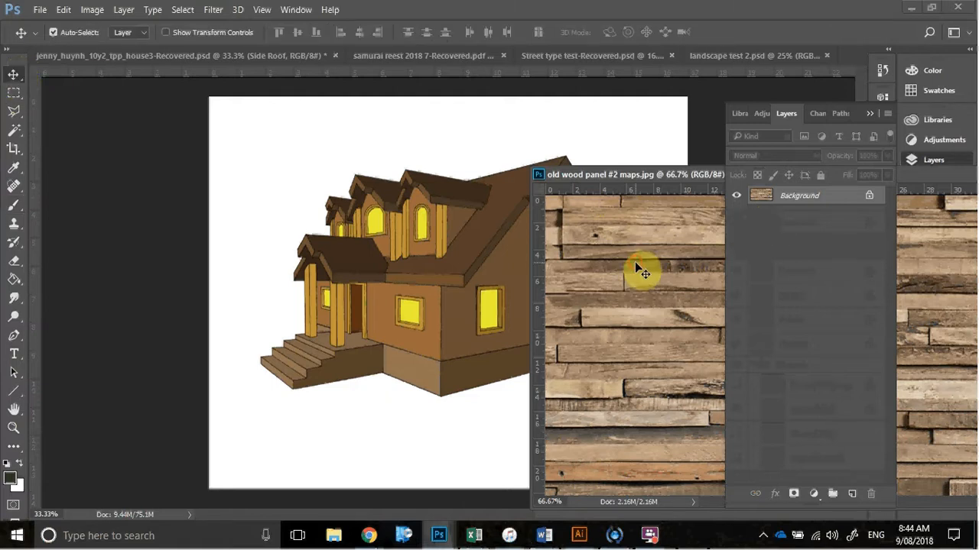
pyautogui.moveTo(635, 262); pyautogui.dragTo(517, 237)
pyautogui.moveTo(426, 239); pyautogui.dragTo(425, 238)
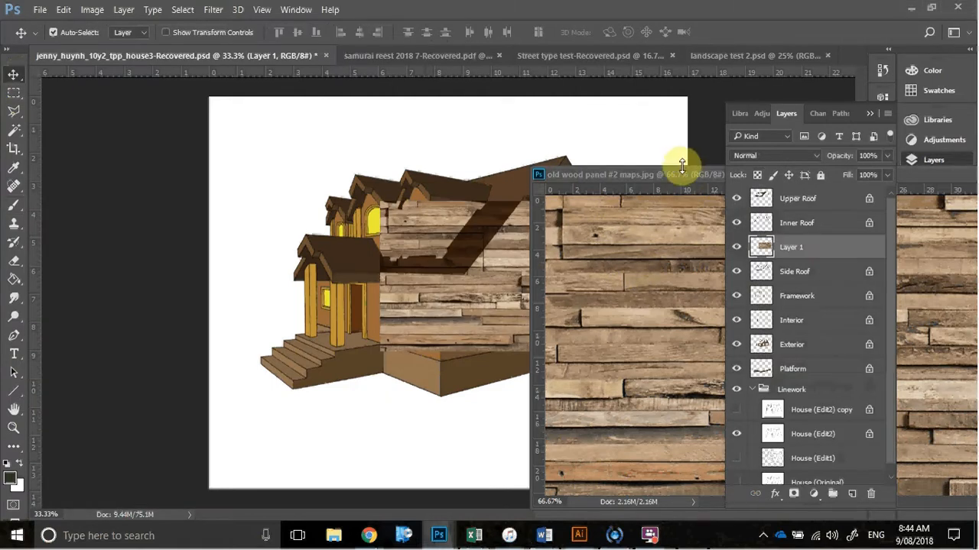
pyautogui.moveTo(668, 176); pyautogui.dragTo(654, 55)
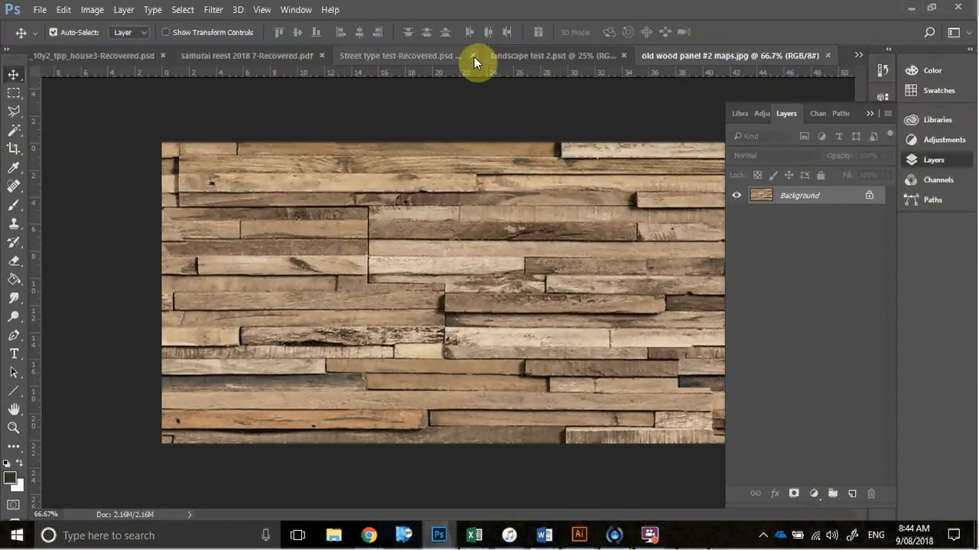
pyautogui.hotkey('ctrl', 'Tab')
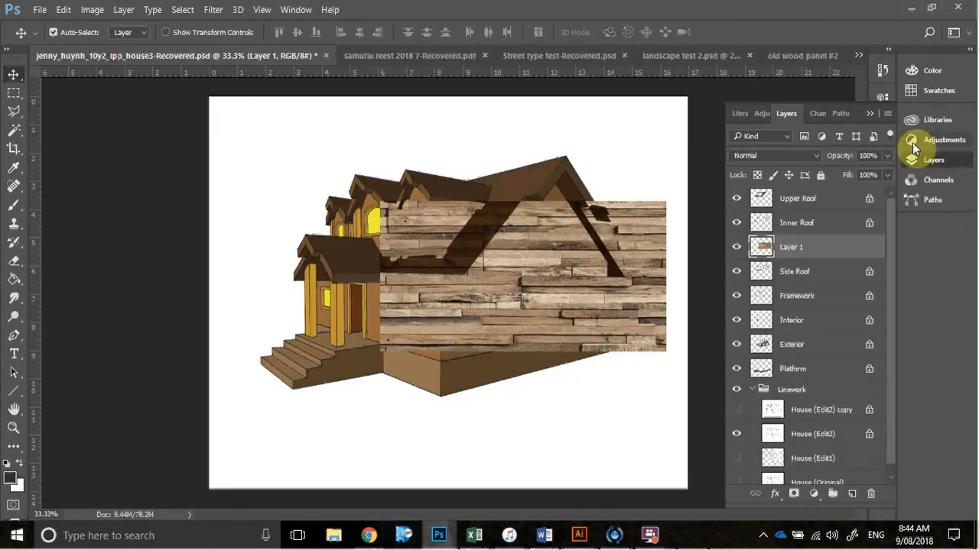
# Place the wood texture layer above Upper Roof in the layer order and shift the texture down over the front of the house
pyautogui.click(870, 115)
pyautogui.moveTo(525, 322); pyautogui.dragTo(508, 413)
pyautogui.click(951, 161)
pyautogui.moveTo(577, 369); pyautogui.dragTo(577, 247)
pyautogui.moveTo(836, 253); pyautogui.dragTo(830, 196)
pyautogui.moveTo(611, 240); pyautogui.dragTo(489, 354)
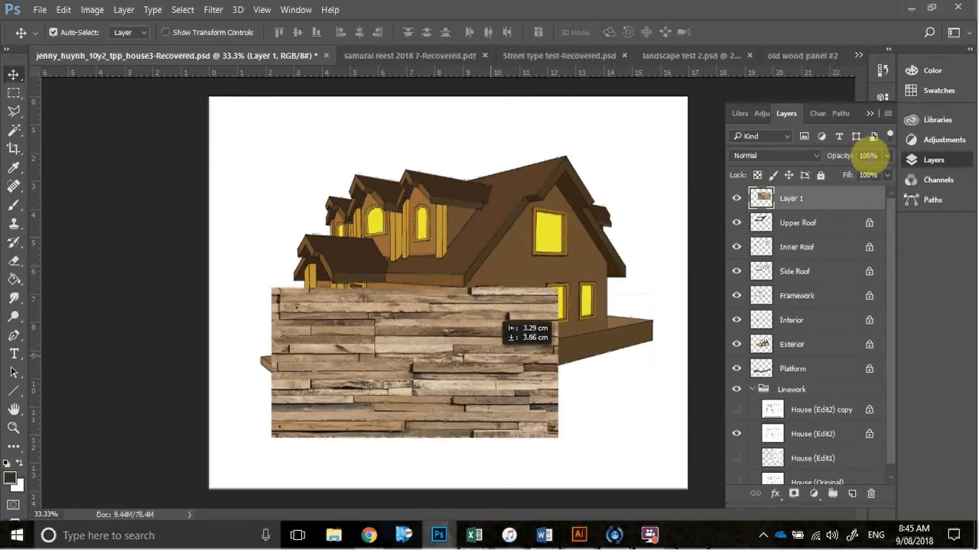
# Lower the texture layer's opacity to 42% and reposition it over the lower part of the house
pyautogui.click(887, 157)
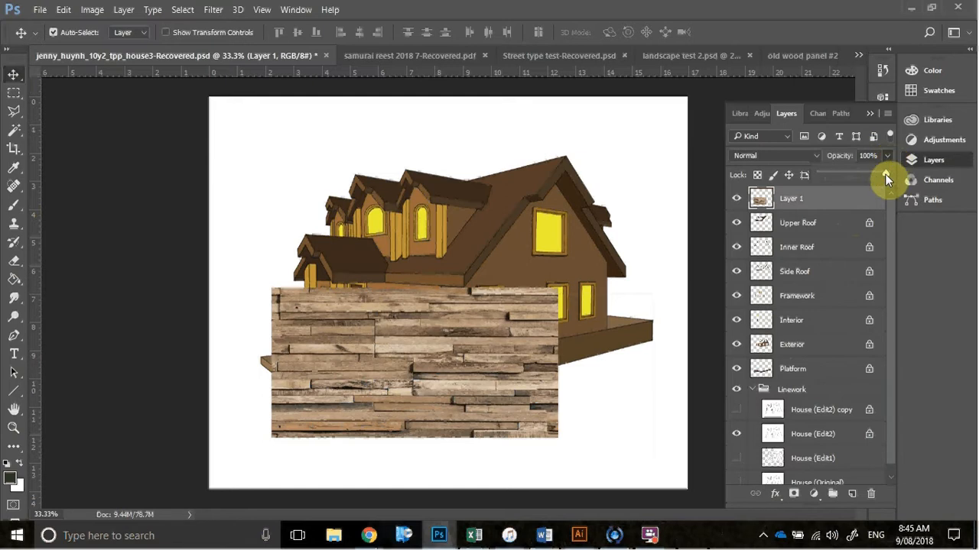
pyautogui.moveTo(849, 176); pyautogui.dragTo(847, 172)
pyautogui.moveTo(465, 397); pyautogui.dragTo(518, 316)
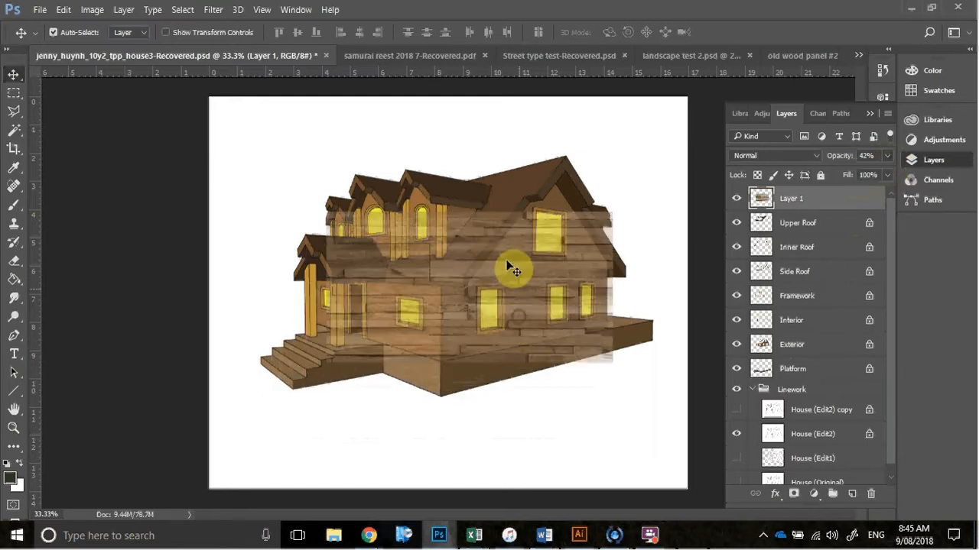
pyautogui.moveTo(462, 262); pyautogui.dragTo(409, 294)
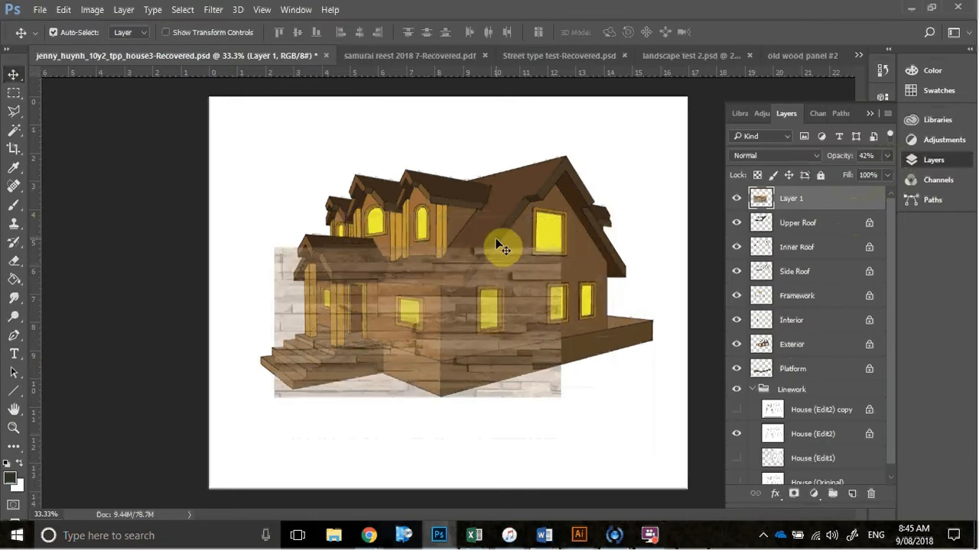
# Duplicate the wood texture layer and hide the copy
pyautogui.rightClick(850, 206)
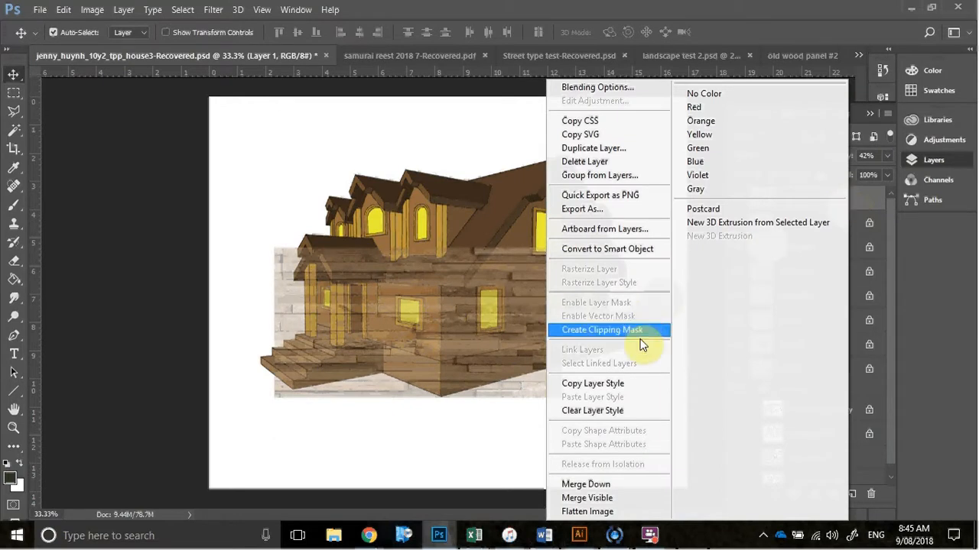
pyautogui.click(636, 150)
pyautogui.click(608, 162)
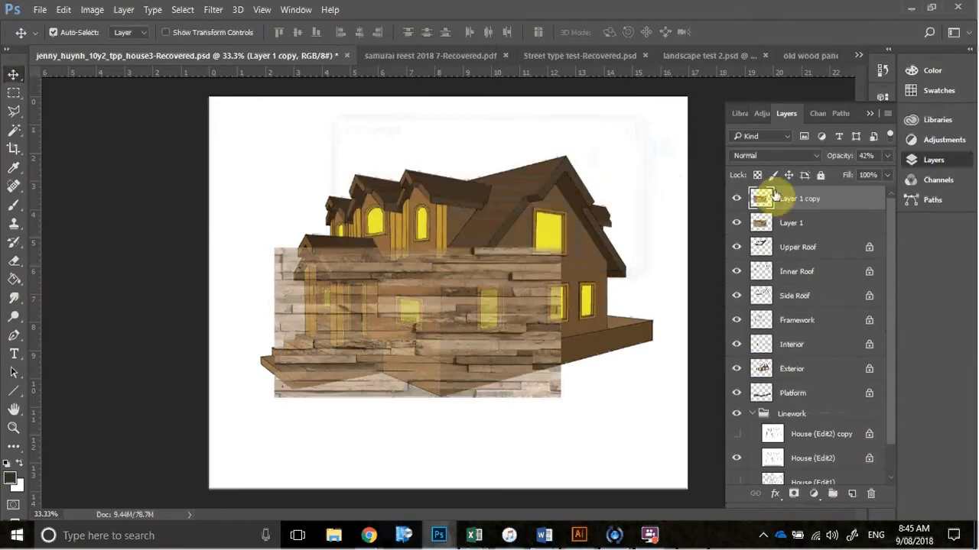
pyautogui.moveTo(461, 335); pyautogui.dragTo(563, 267)
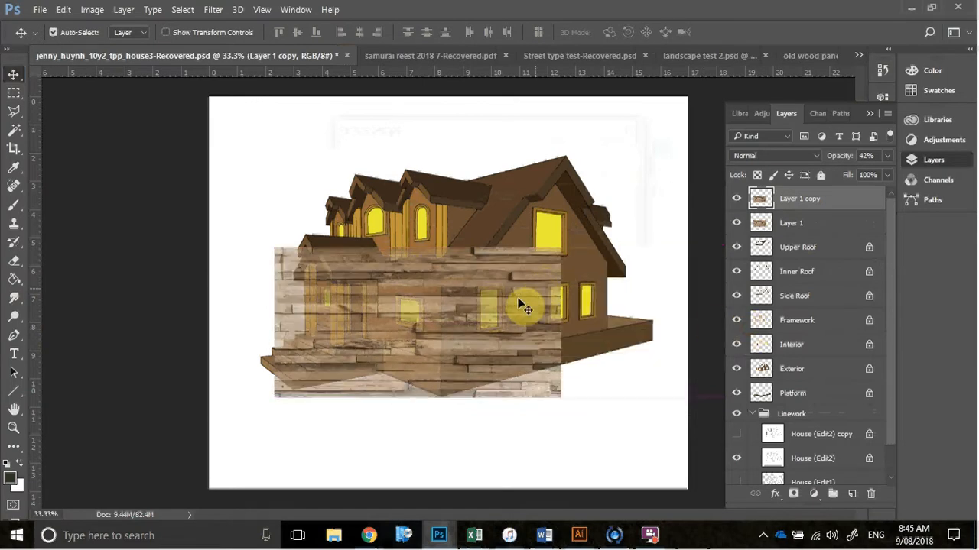
pyautogui.click(736, 203)
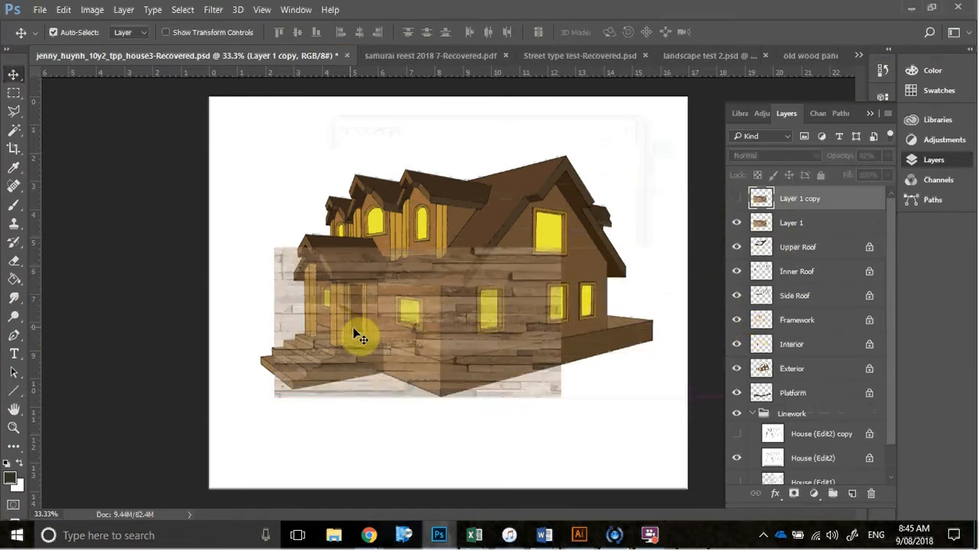
# Move the original wood texture over the gable-side wall, aligning its near edge and lower corner with the front corner of the house
pyautogui.click(397, 338)
pyautogui.moveTo(397, 338); pyautogui.dragTo(434, 344)
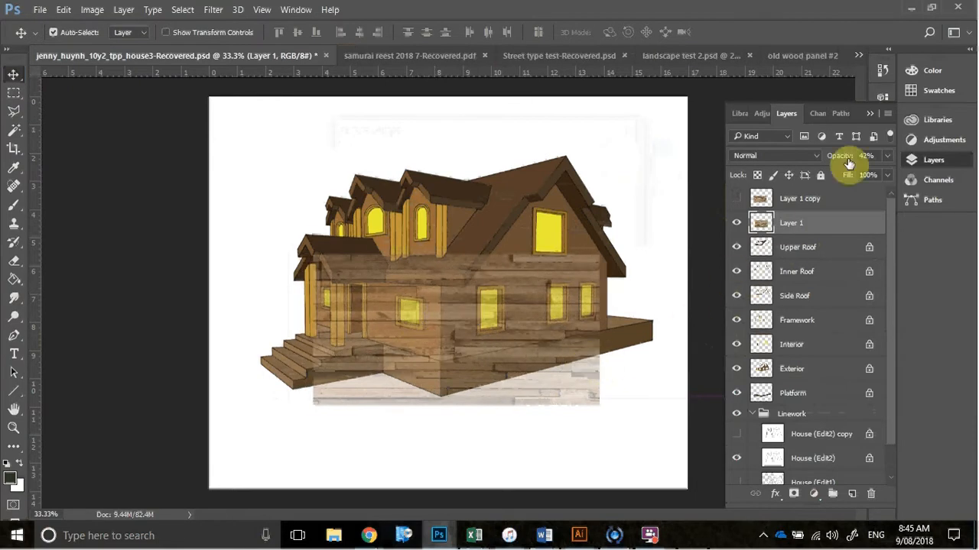
pyautogui.click(871, 114)
pyautogui.press('z')
pyautogui.click(507, 356)
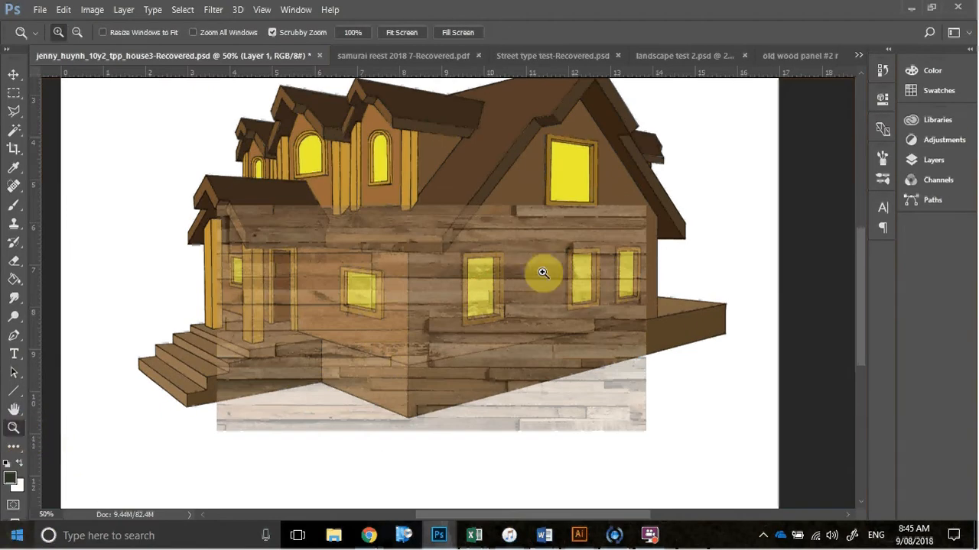
pyautogui.press('v')
pyautogui.moveTo(535, 295); pyautogui.dragTo(612, 291)
pyautogui.moveTo(428, 330); pyautogui.dragTo(565, 300)
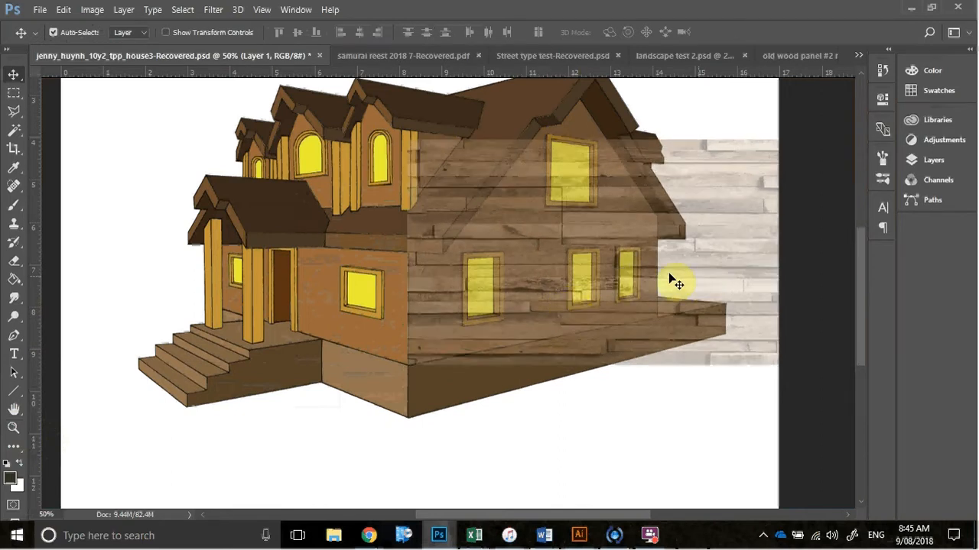
# Scale the wood texture narrower so its far edge meets the far edge of the gable-side wall
pyautogui.click(65, 9)
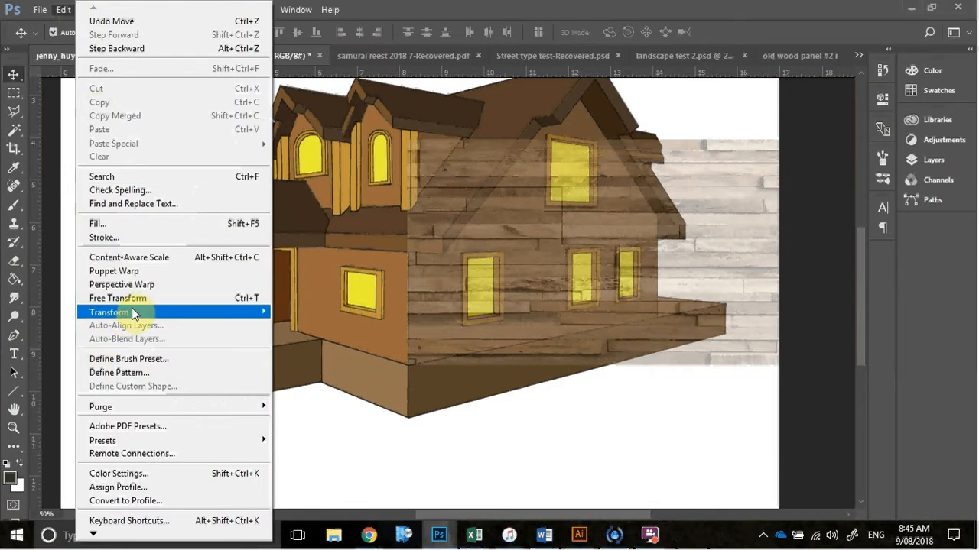
pyautogui.moveTo(134, 314)
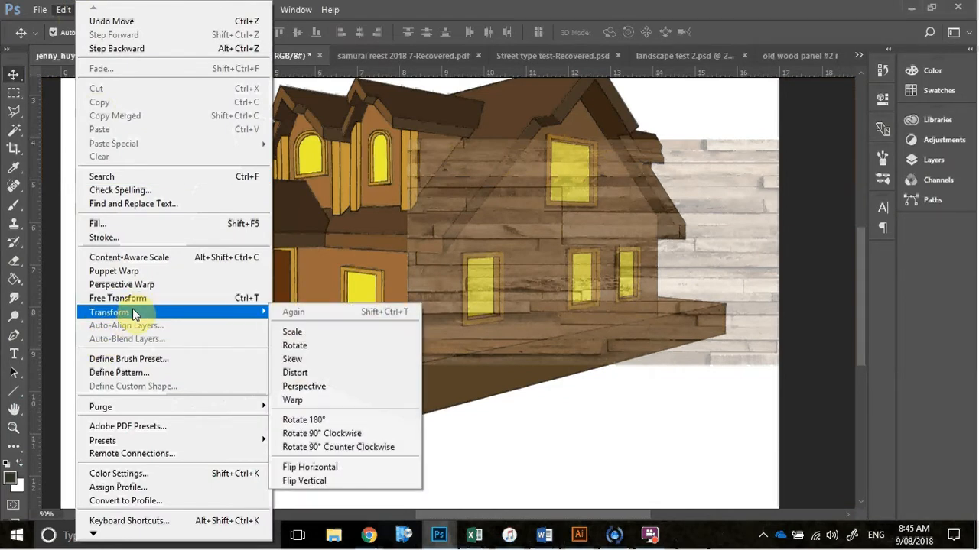
pyautogui.click(303, 332)
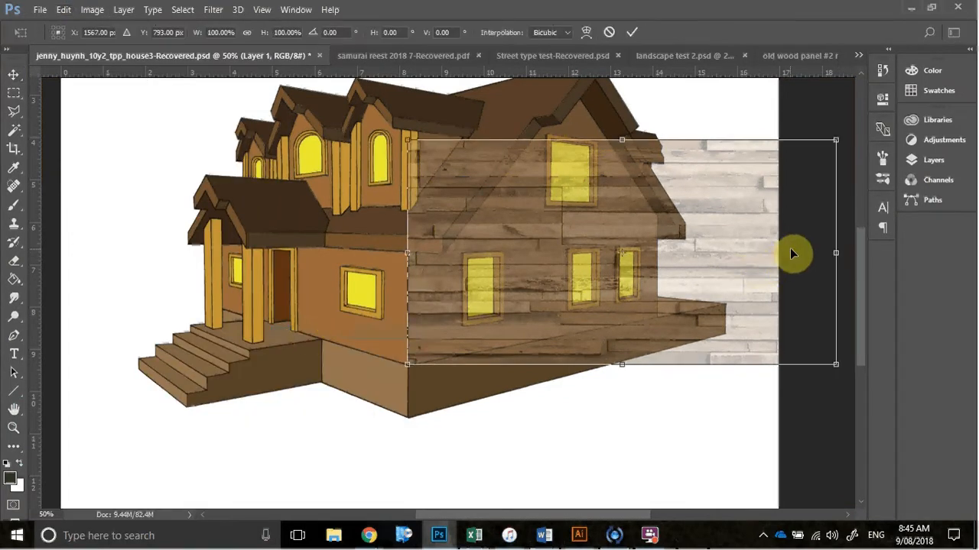
pyautogui.moveTo(838, 254); pyautogui.dragTo(662, 265)
pyautogui.press('Return')
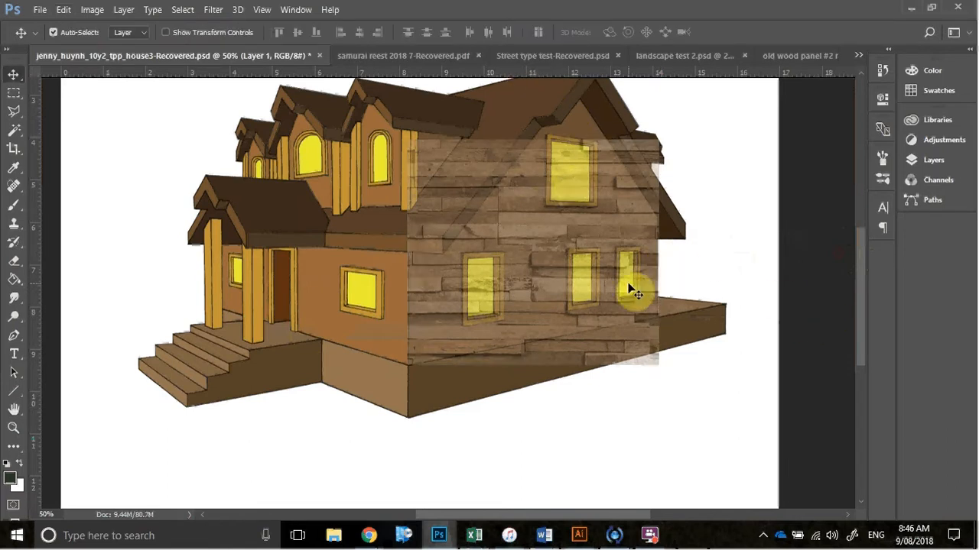
# Apply a Perspective transform that shortens the wood texture's far edge to follow the gable wall's base line, and nudge it onto the wall
pyautogui.click(64, 10)
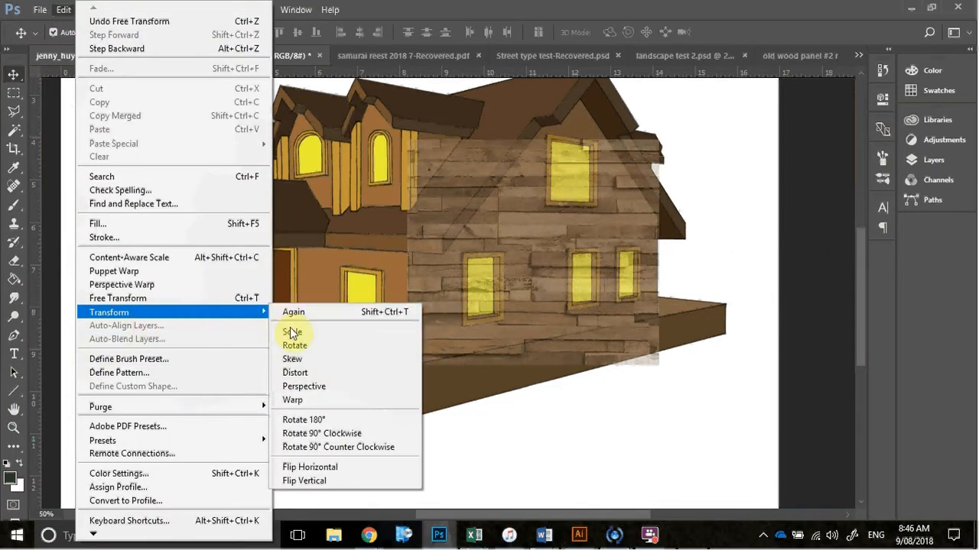
pyautogui.click(315, 386)
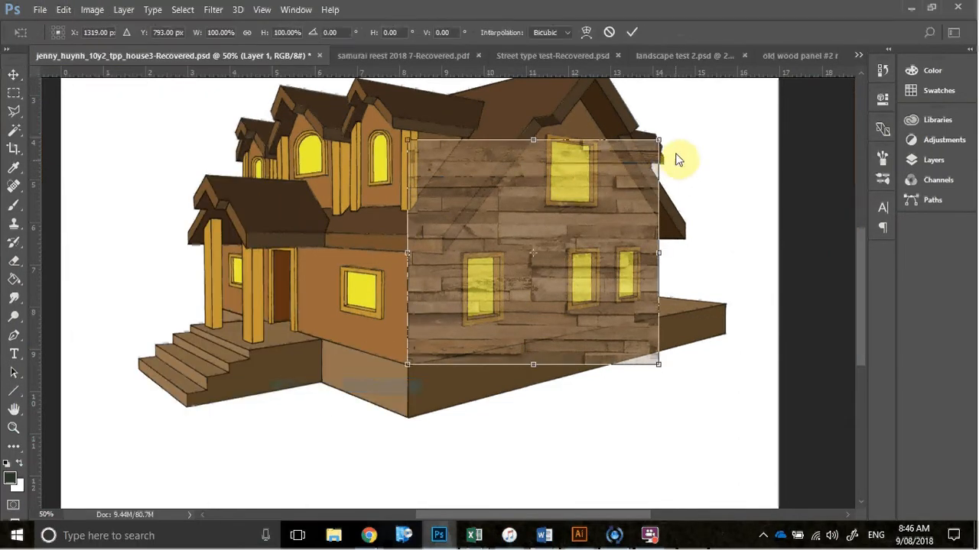
pyautogui.moveTo(658, 365); pyautogui.dragTo(658, 319)
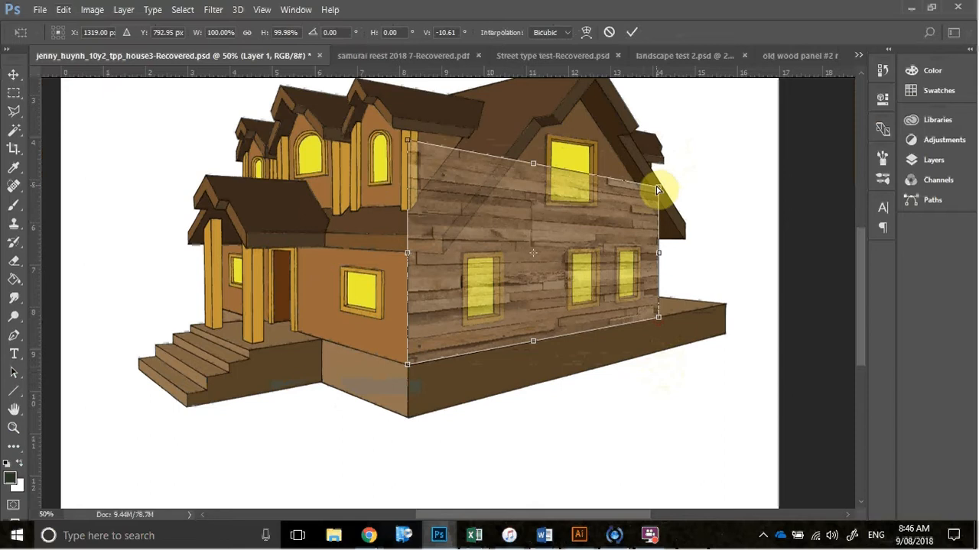
pyautogui.moveTo(568, 284)
pyautogui.mouseDown()
pyautogui.moveTo(586, 283)
pyautogui.moveTo(571, 282)
pyautogui.mouseUp()
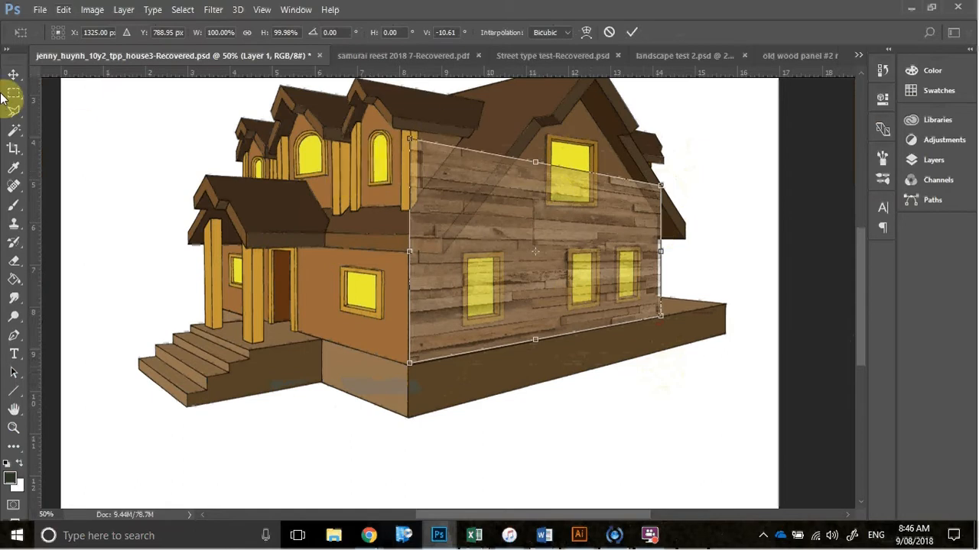
pyautogui.press('Return')
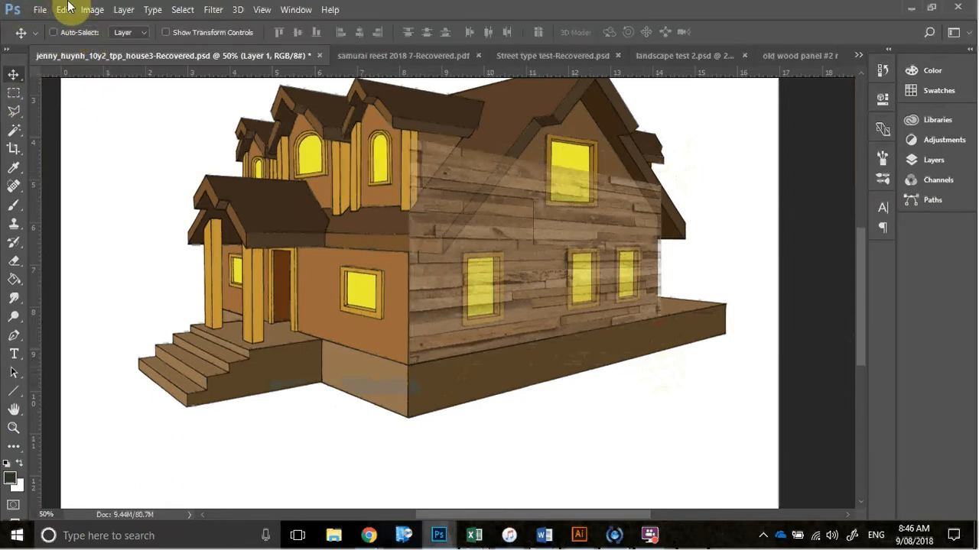
# Stretch the wood texture taller to about 141.6% so it reaches above the gable peak
pyautogui.hotkey('ctrl', 't')
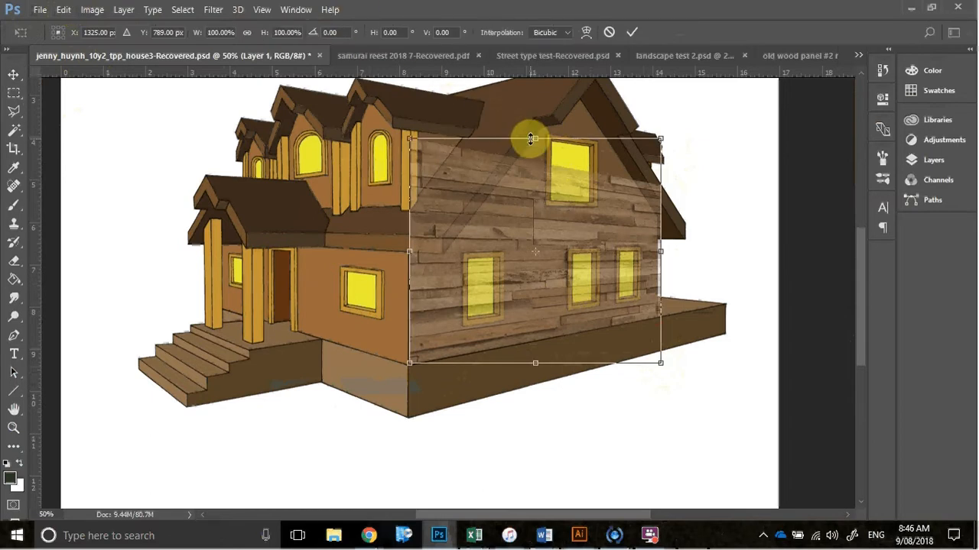
pyautogui.moveTo(537, 143); pyautogui.dragTo(546, 85)
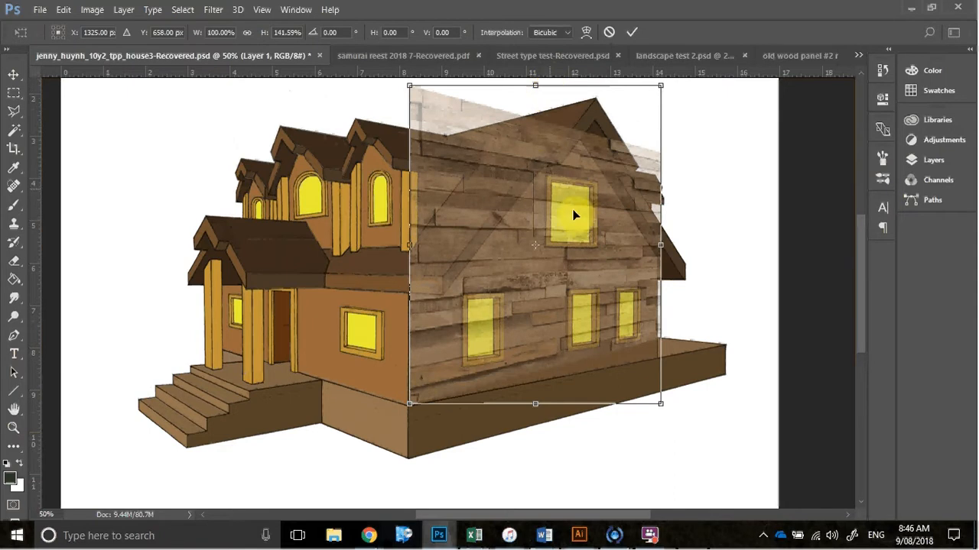
pyautogui.press('Return')
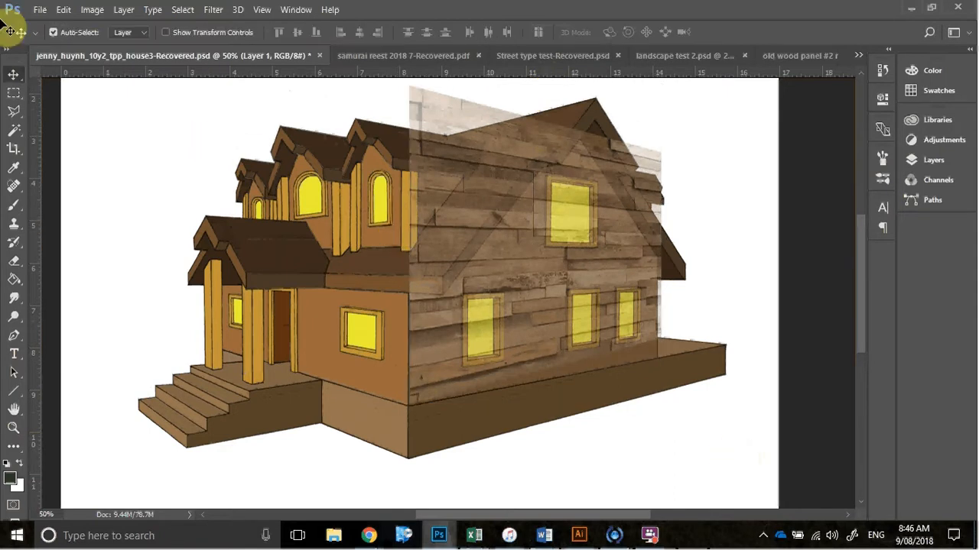
# Flare the far edge of the wood texture taller with a Perspective transform, to about 117.5% height and -6.3° vertical skew
pyautogui.click(66, 9)
pyautogui.moveTo(135, 312)
pyautogui.click(338, 386)
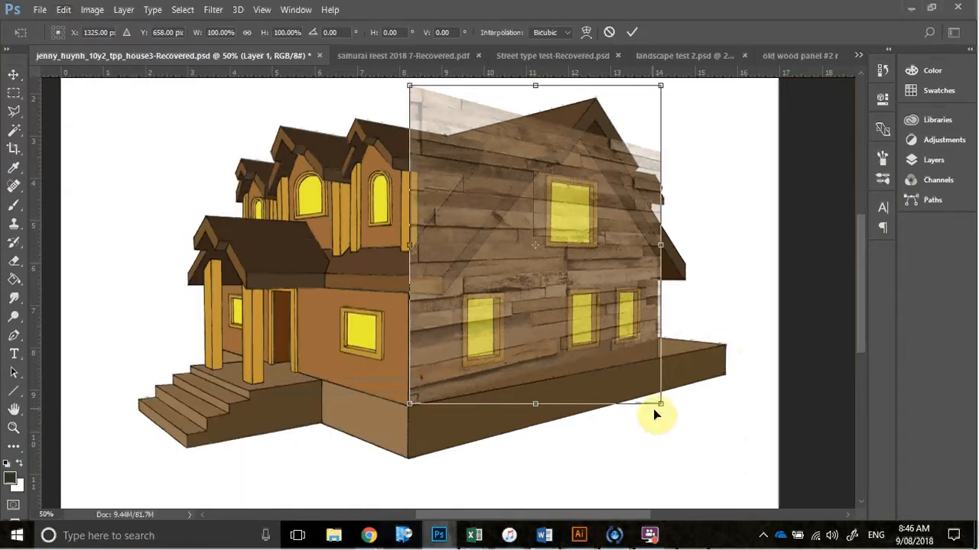
pyautogui.moveTo(662, 416); pyautogui.dragTo(660, 444)
pyautogui.scroll(2, 749, 245)
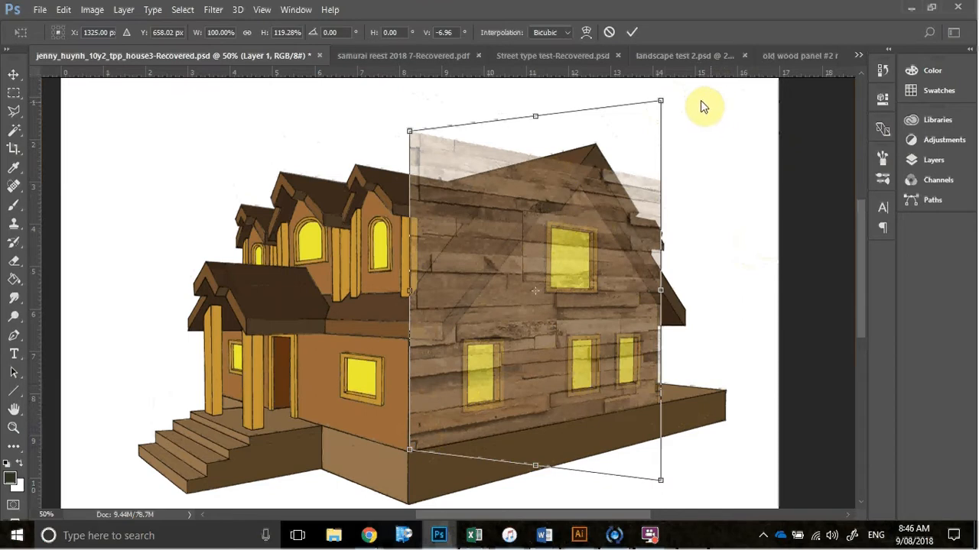
pyautogui.moveTo(661, 101); pyautogui.dragTo(676, 112)
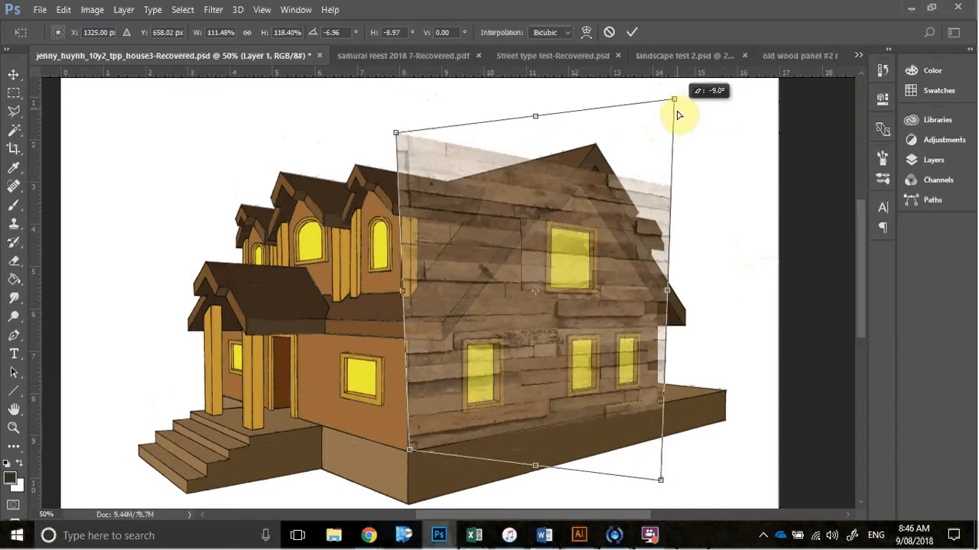
pyautogui.hotkey('ctrl', 'z')
pyautogui.click(662, 464)
pyautogui.moveTo(662, 469); pyautogui.dragTo(661, 478)
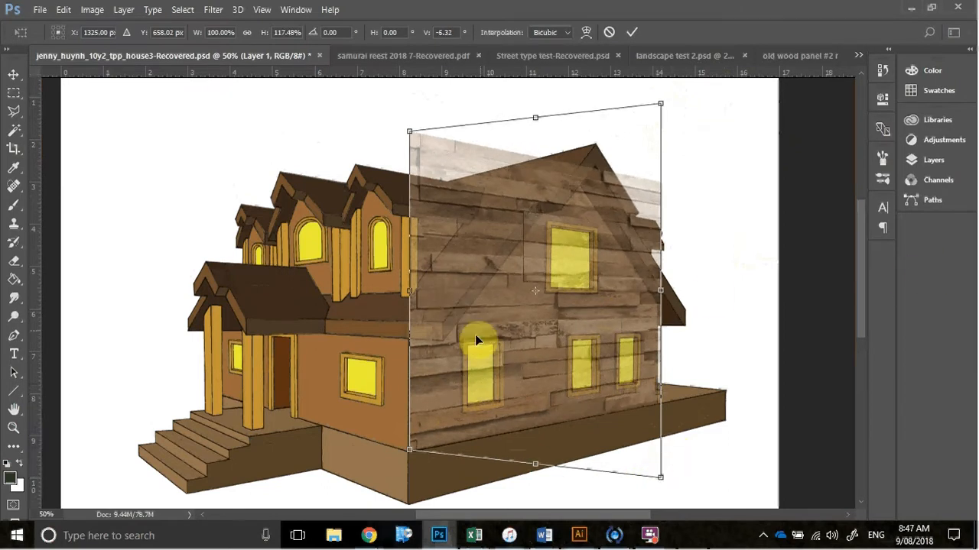
pyautogui.press('Return')
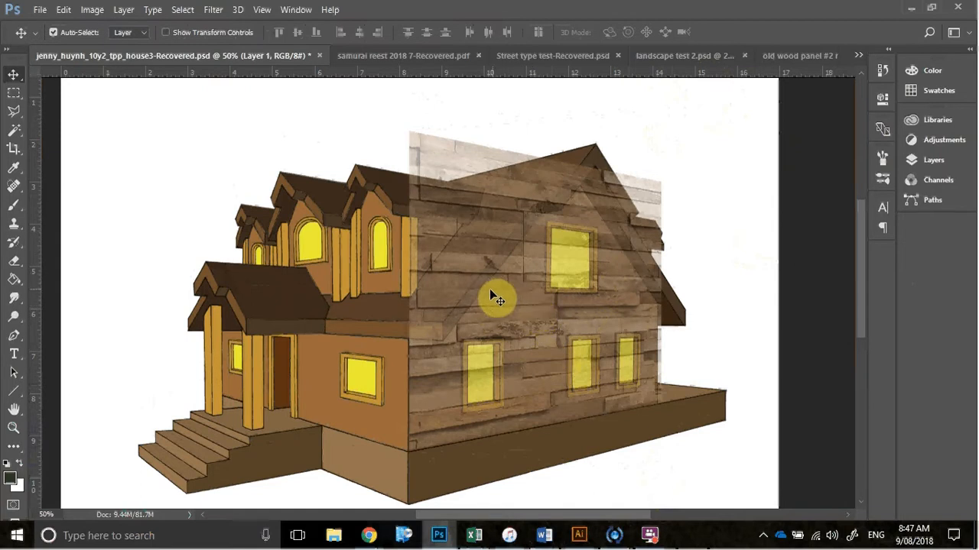
# Select the gable-side wall area, excluding its windows, with the Magic Wand on the House (Edit2) linework layer
pyautogui.click(13, 134)
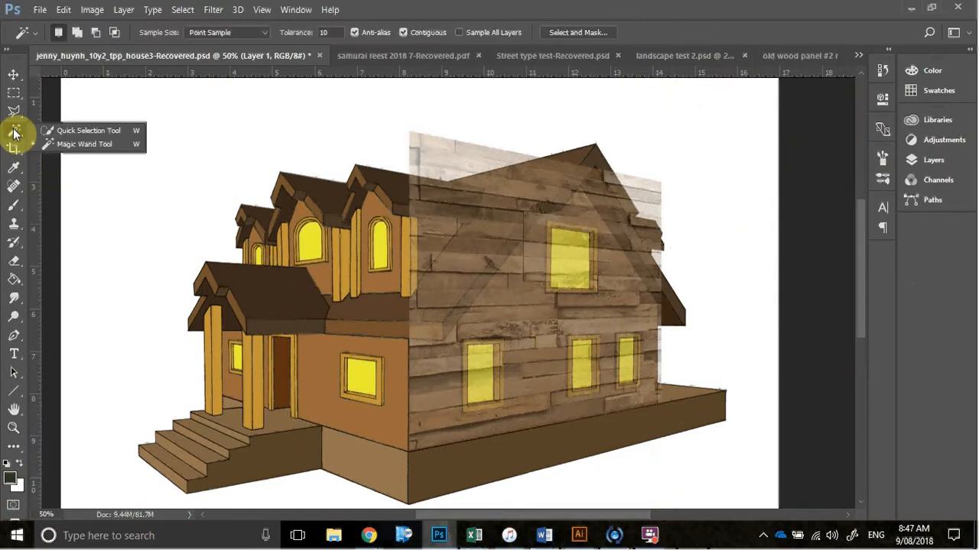
pyautogui.click(88, 145)
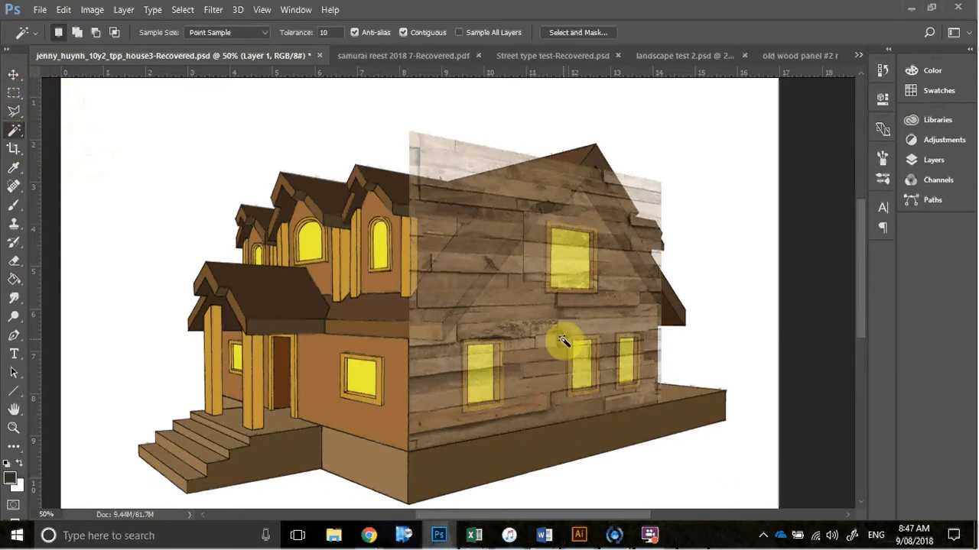
pyautogui.click(962, 165)
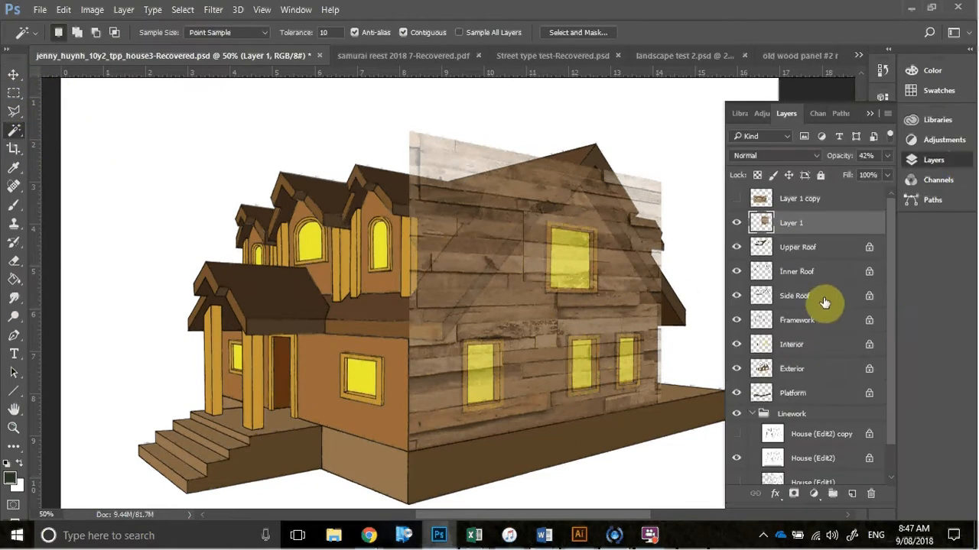
pyautogui.scroll(-1, 831, 429)
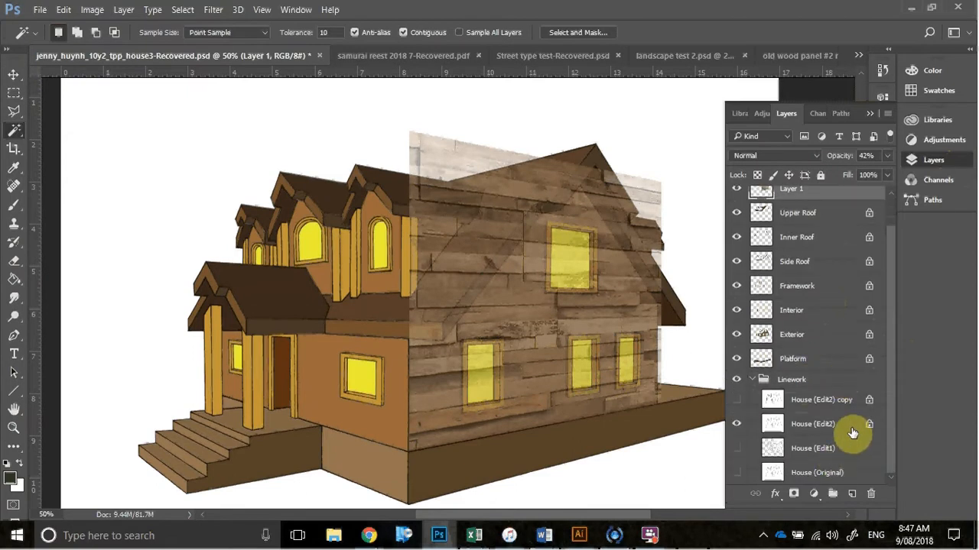
pyautogui.click(851, 425)
pyautogui.click(543, 338)
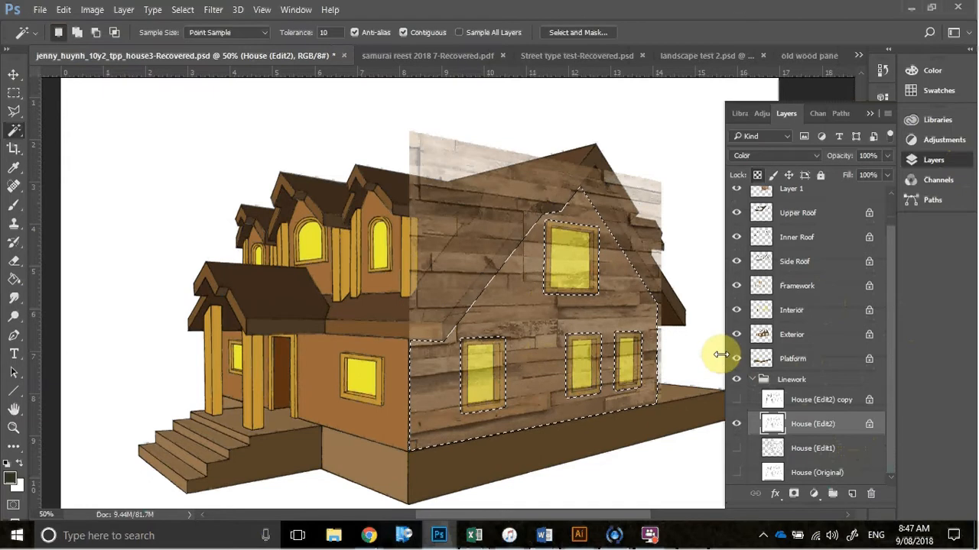
pyautogui.click(871, 115)
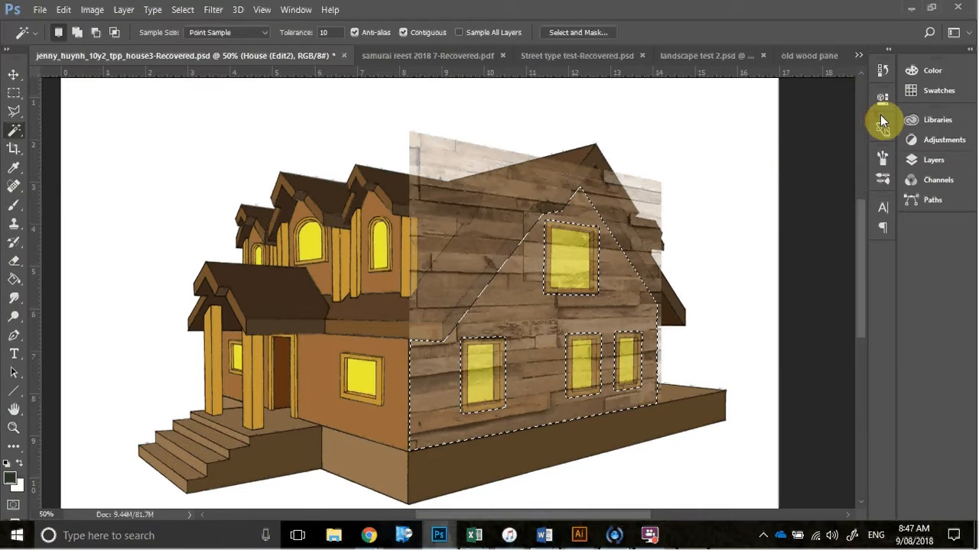
# Revert the history to the last Magic Wand selection, discarding the Clear made on the linework layer
pyautogui.click(184, 10)
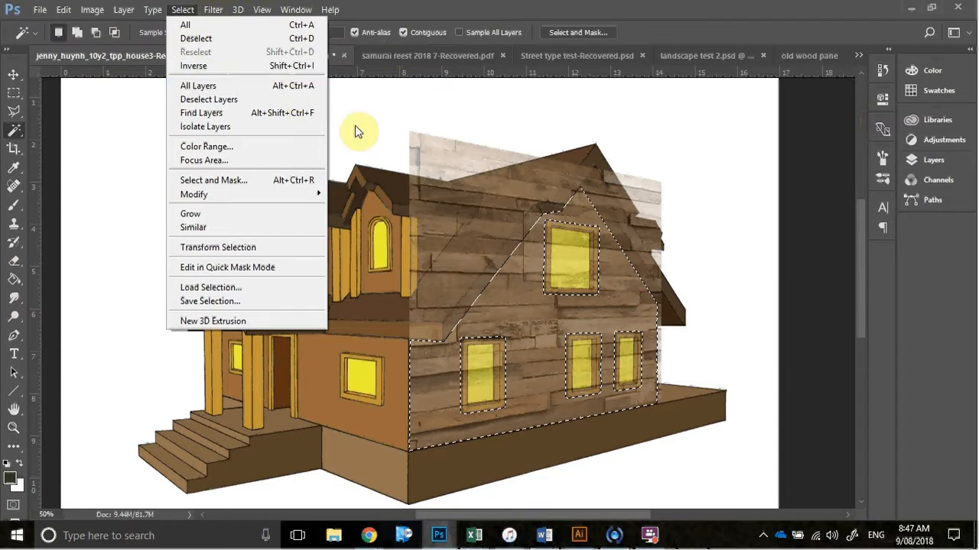
pyautogui.click(385, 130)
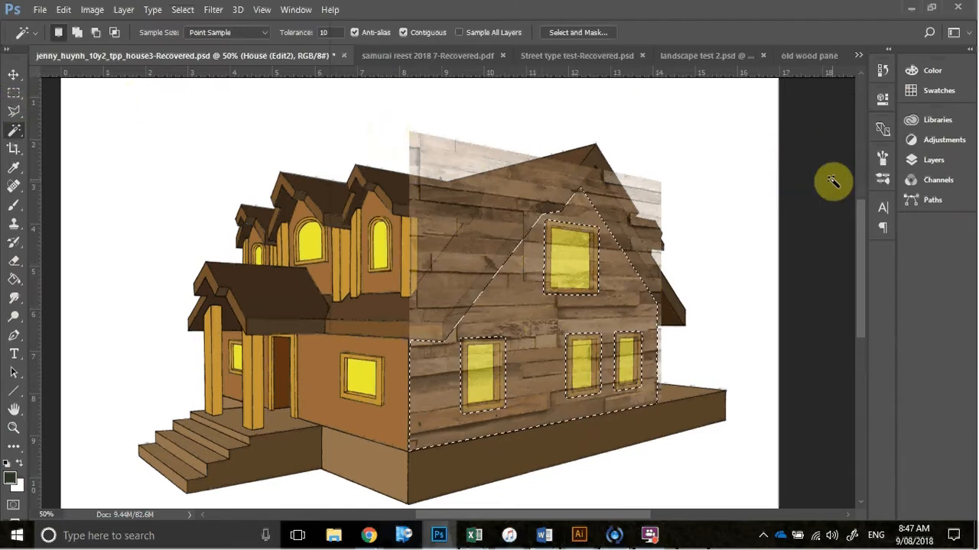
pyautogui.click(928, 160)
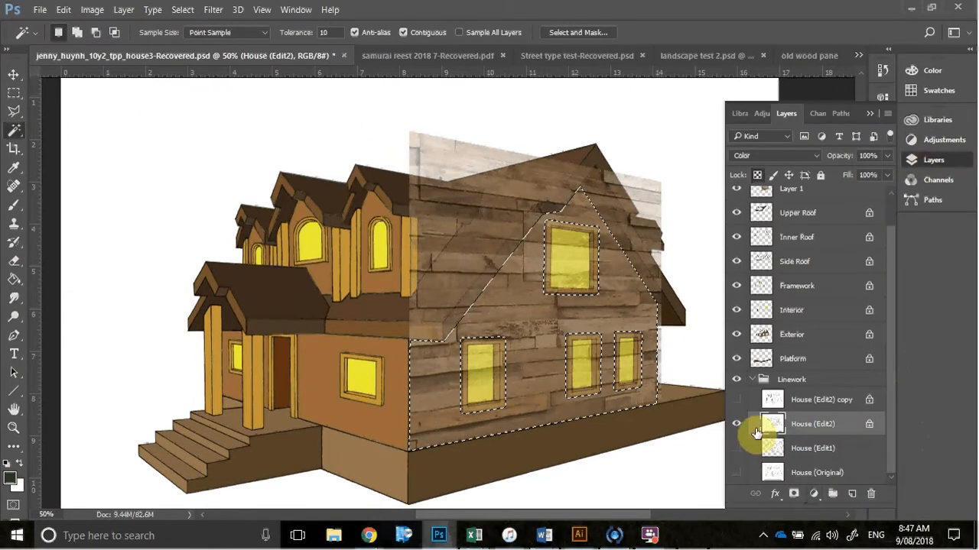
pyautogui.click(886, 76)
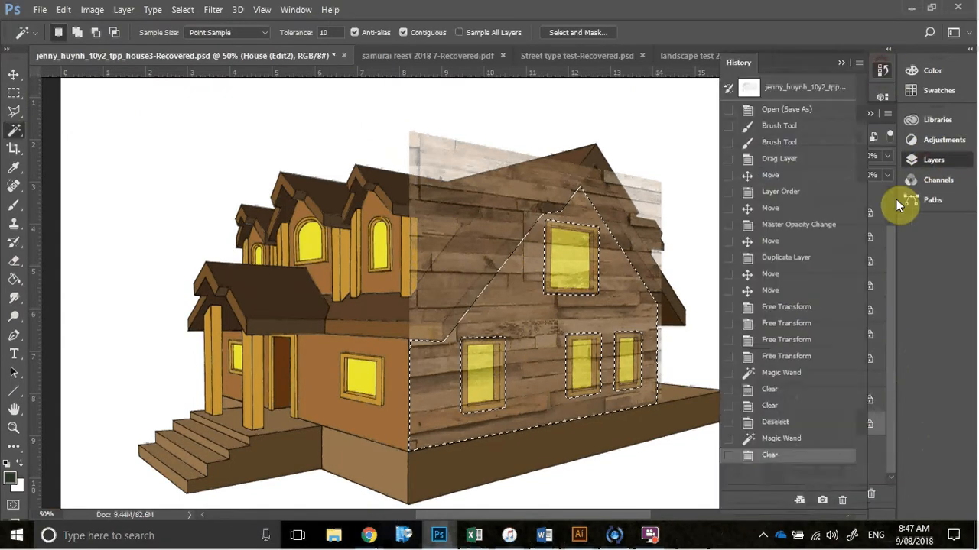
pyautogui.click(815, 441)
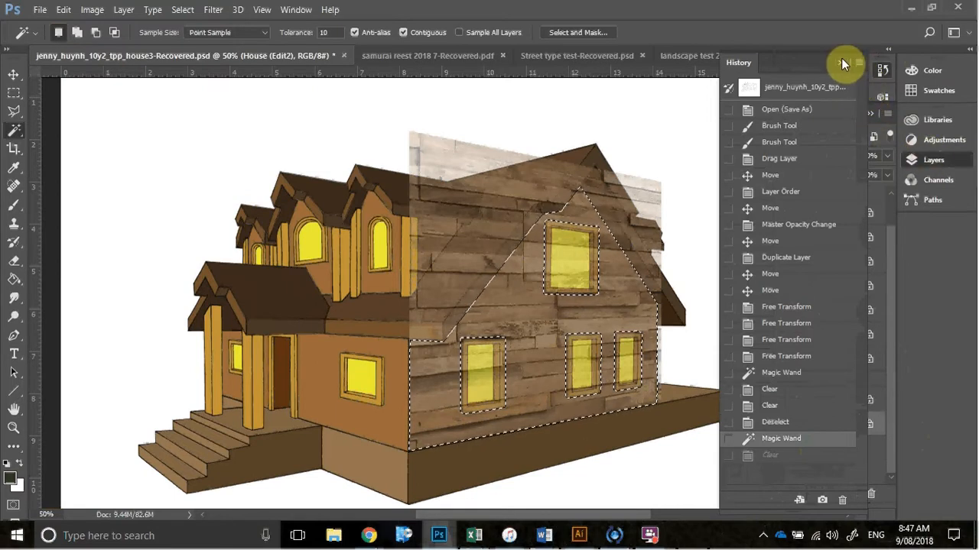
pyautogui.click(882, 97)
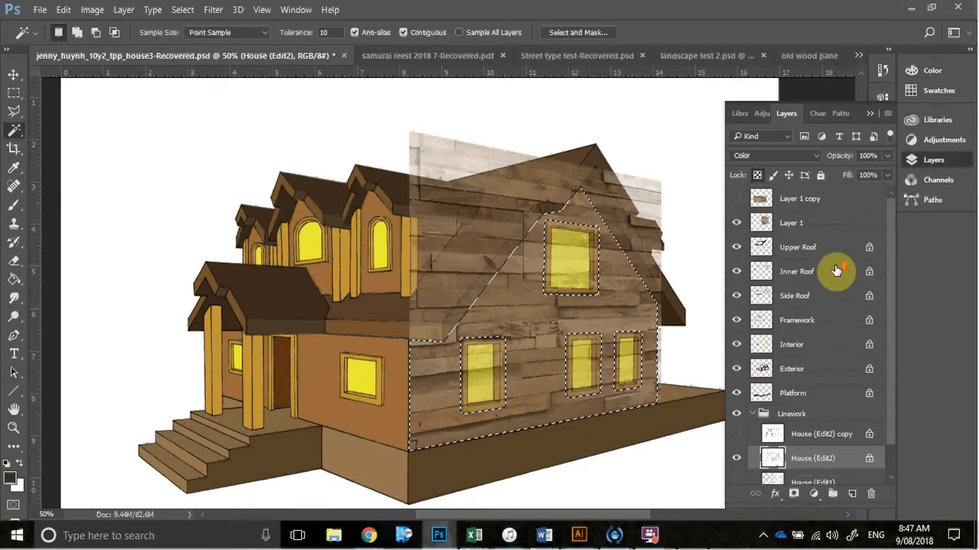
# Invert the wall selection to delete the wood texture outside the gable wall on Layer 1, and deselect
pyautogui.click(841, 222)
pyautogui.press('Delete')
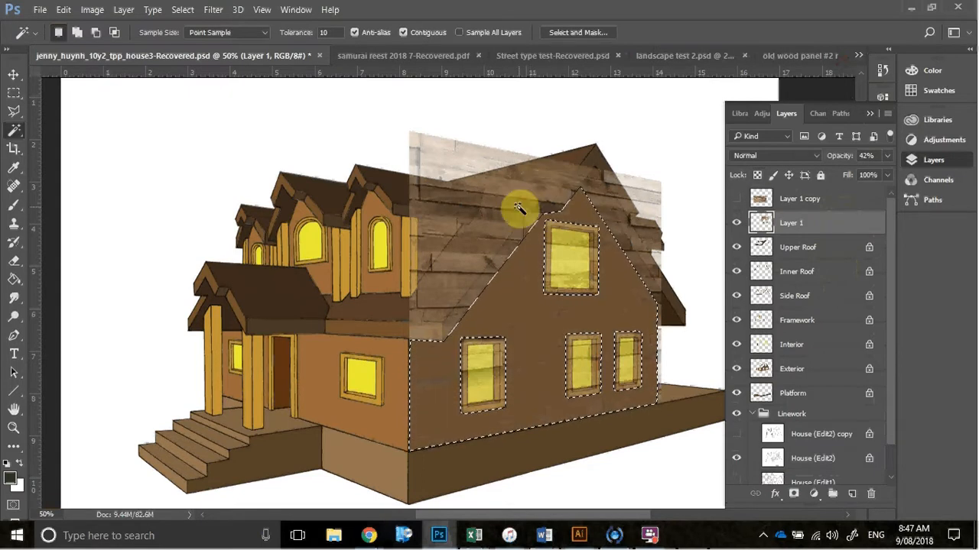
pyautogui.hotkey('ctrl', 'z')
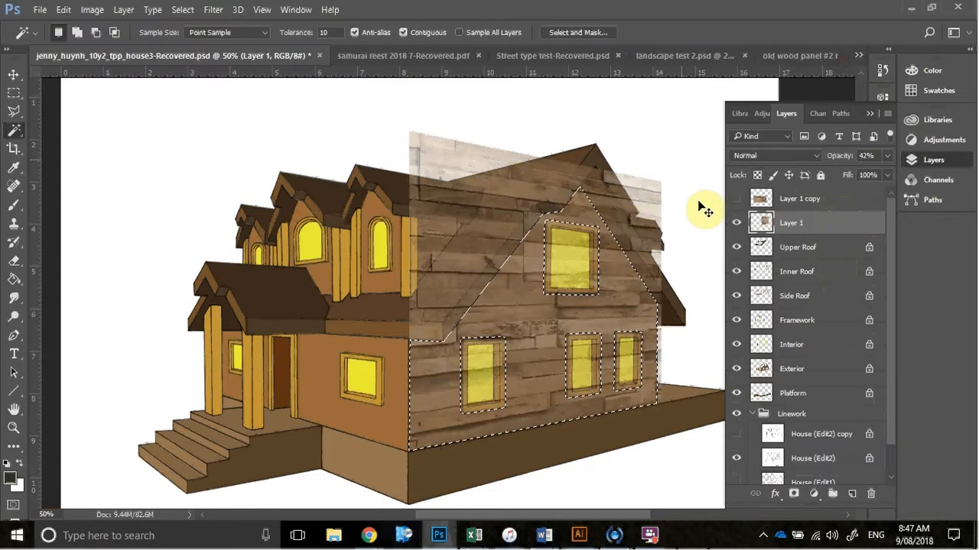
pyautogui.click(187, 10)
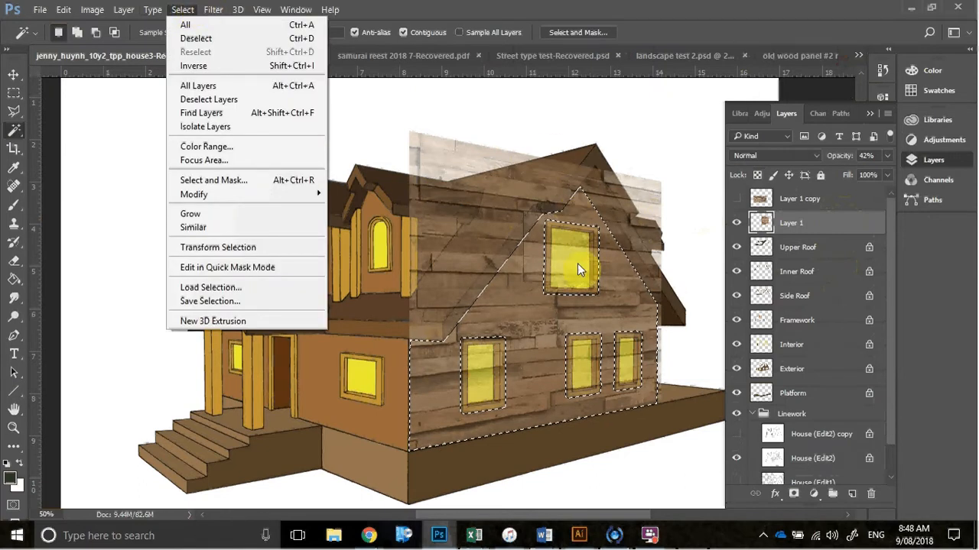
pyautogui.click(236, 67)
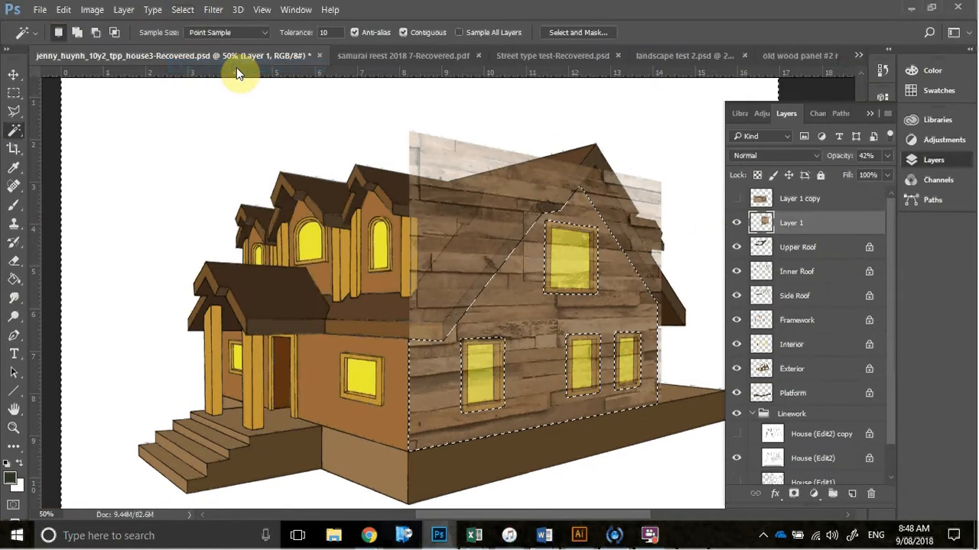
pyautogui.press('Delete')
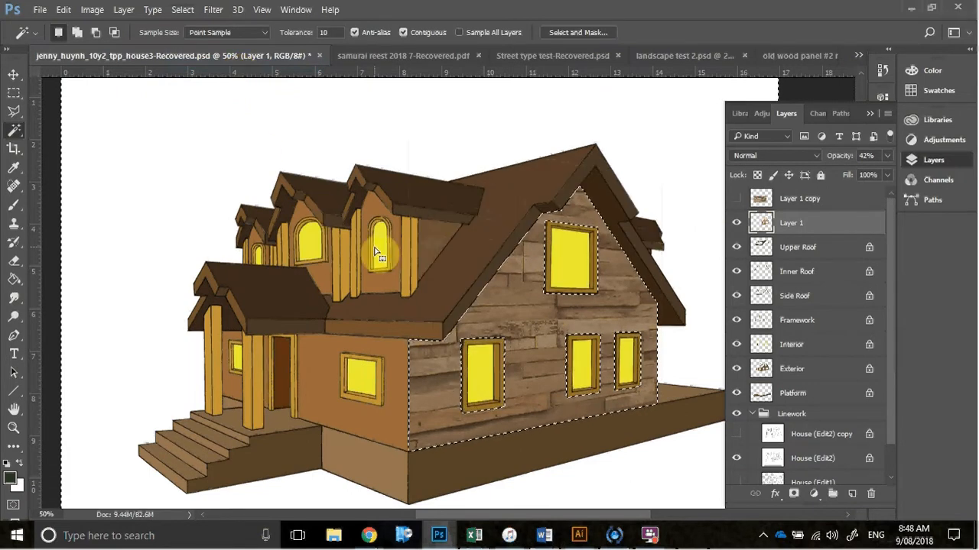
pyautogui.press('m')
pyautogui.click(399, 285)
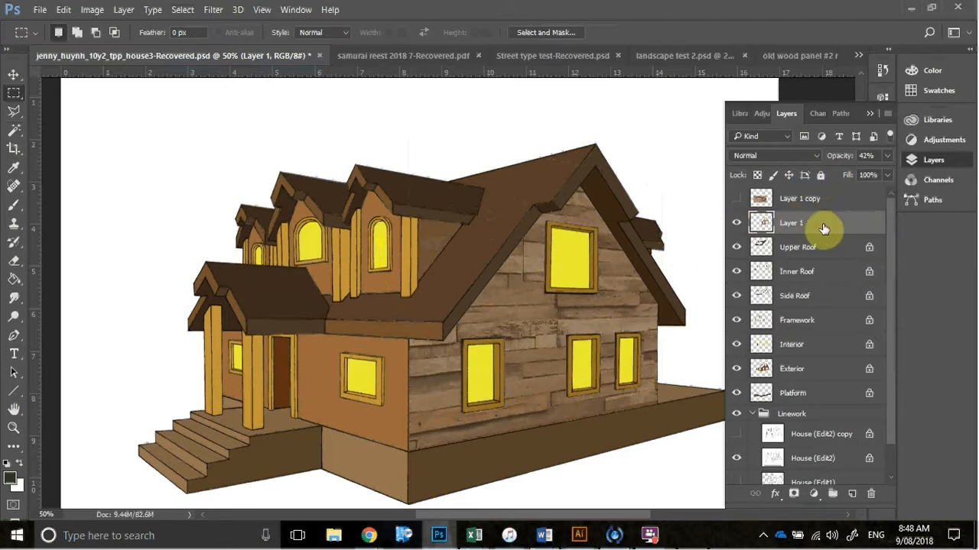
# Set Layer 1's opacity to 66% and its blending mode to Multiply
pyautogui.click(887, 156)
pyautogui.moveTo(861, 174); pyautogui.dragTo(932, 192)
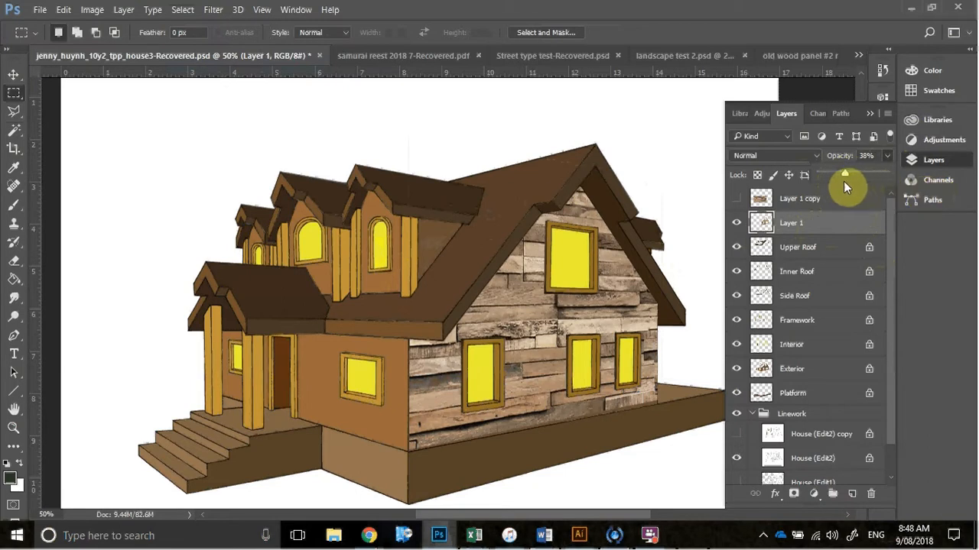
pyautogui.moveTo(845, 182); pyautogui.dragTo(840, 181)
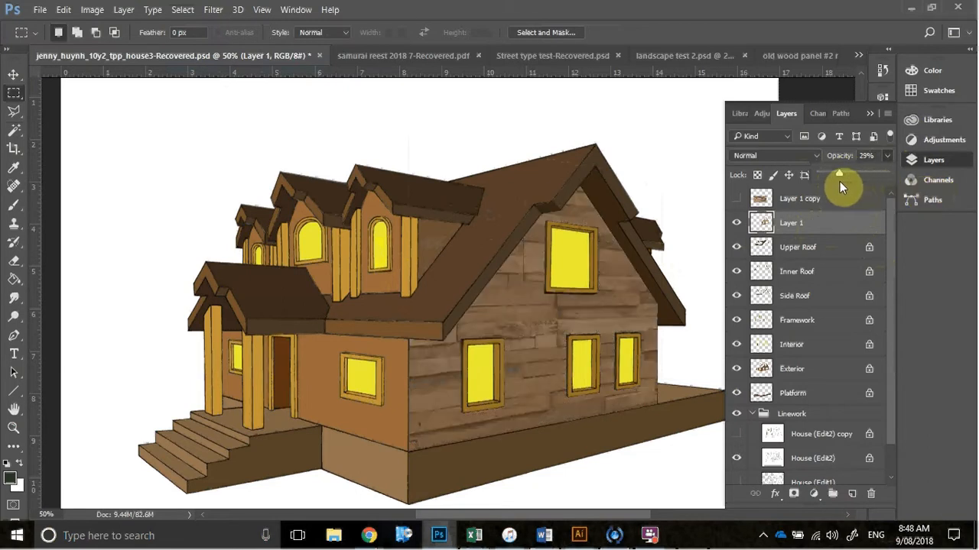
pyautogui.click(803, 156)
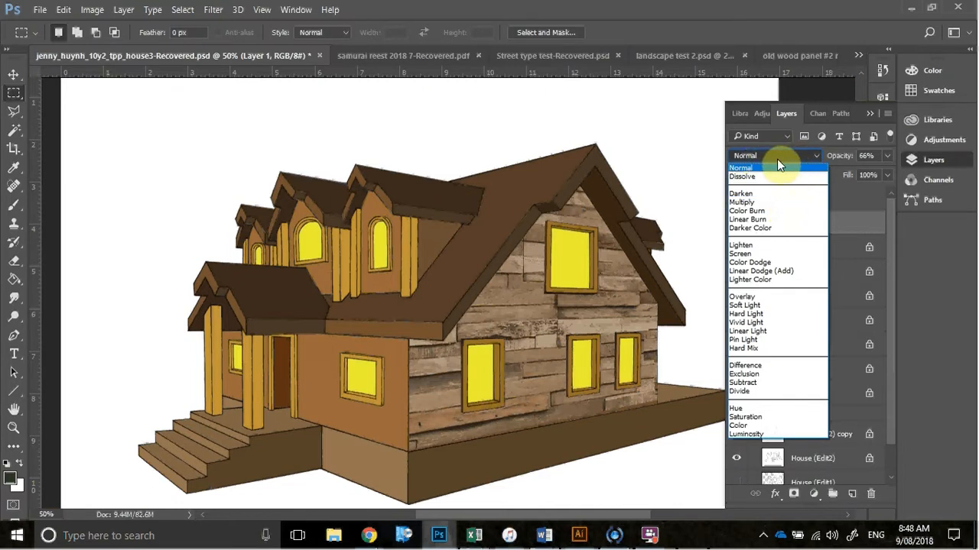
pyautogui.click(766, 204)
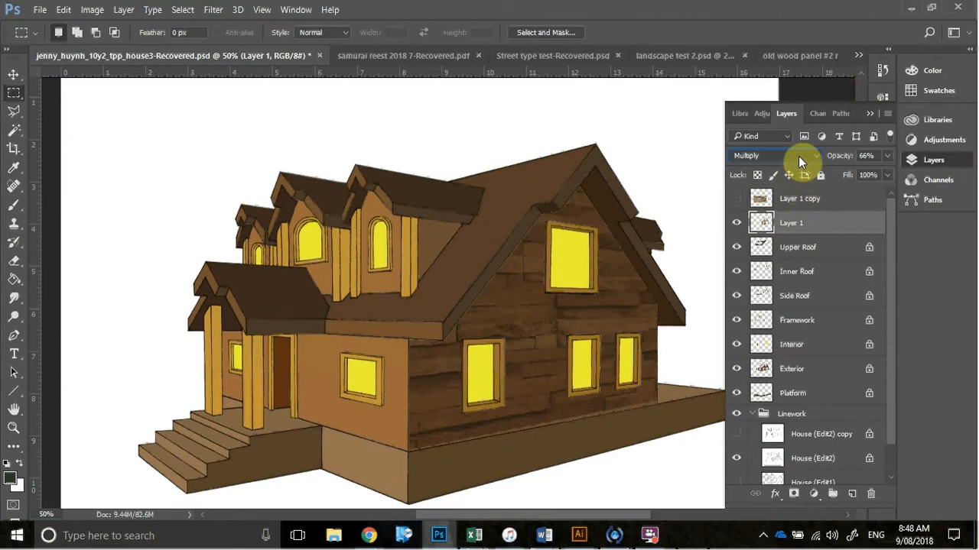
# Try the Overlay blending mode on Layer 1 with its opacity set to 60%
pyautogui.click(798, 156)
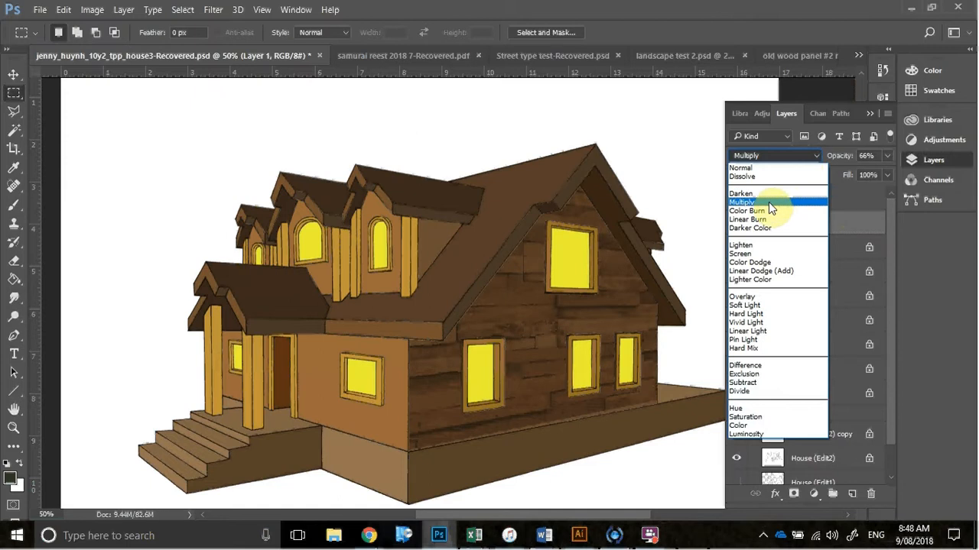
pyautogui.click(851, 192)
pyautogui.click(887, 156)
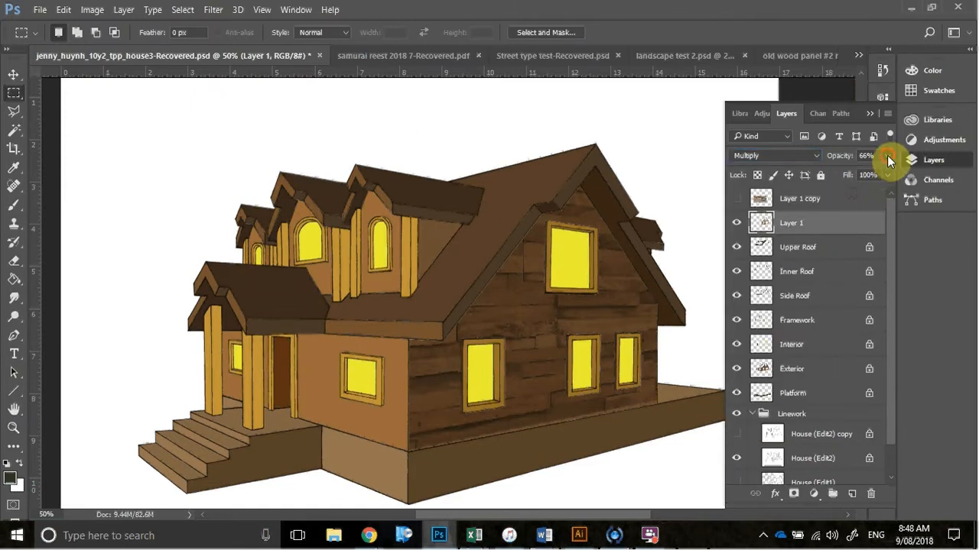
pyautogui.moveTo(865, 174); pyautogui.dragTo(840, 178)
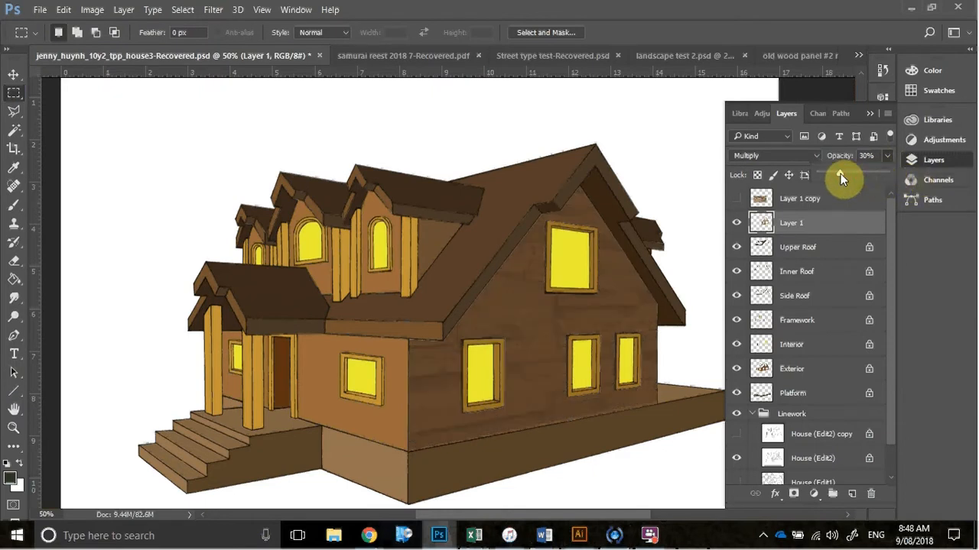
pyautogui.click(794, 157)
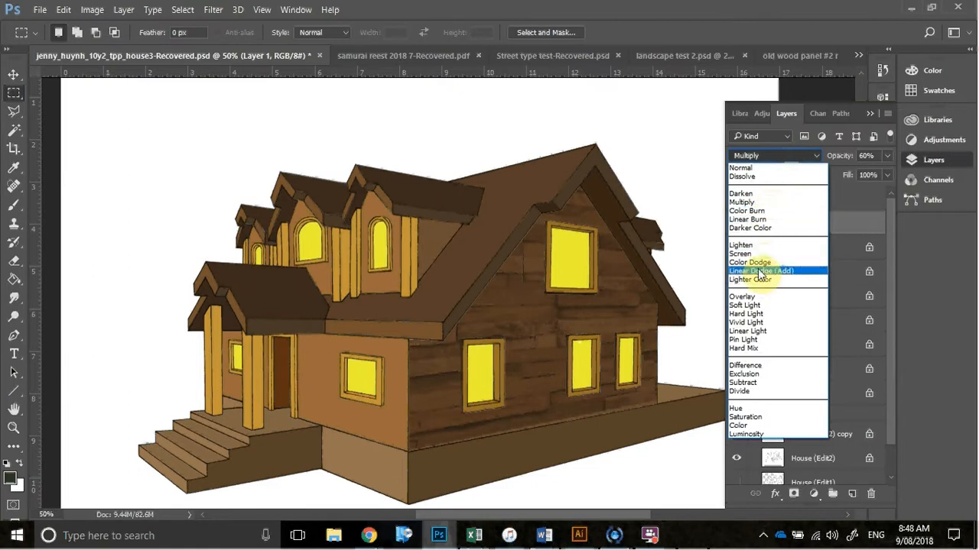
pyautogui.click(745, 296)
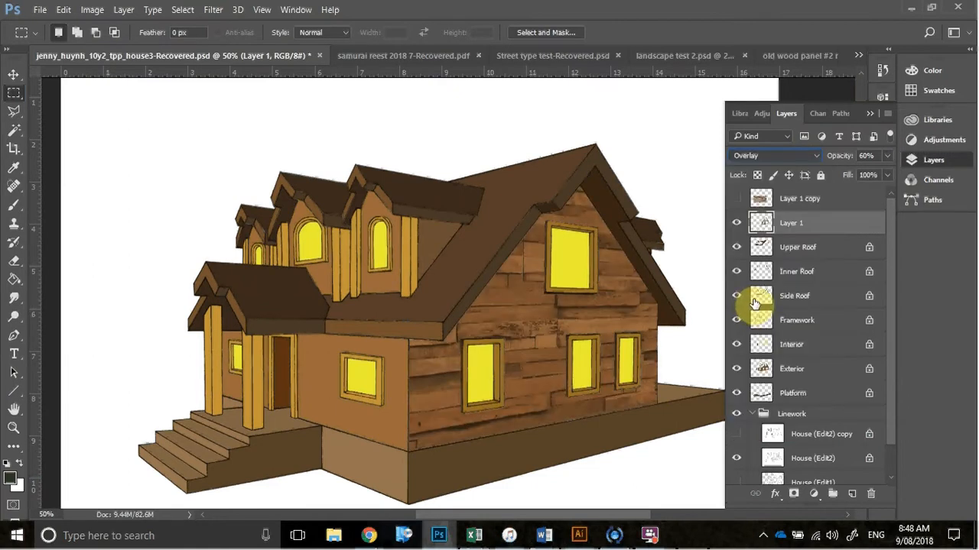
# Set Layer 1 to the Normal blending mode at 57% opacity, and toggle its visibility to compare the wall with and without texture
pyautogui.click(818, 156)
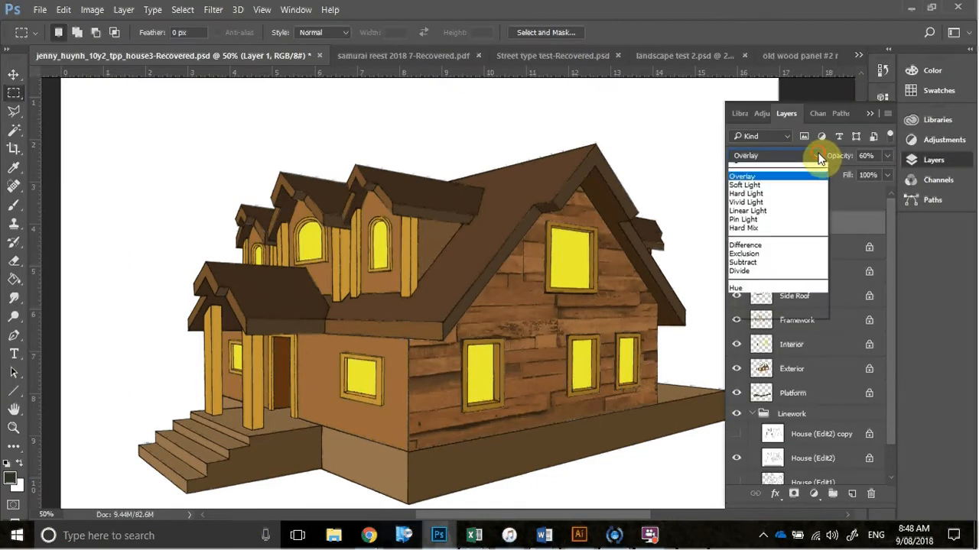
pyautogui.click(780, 164)
pyautogui.click(887, 156)
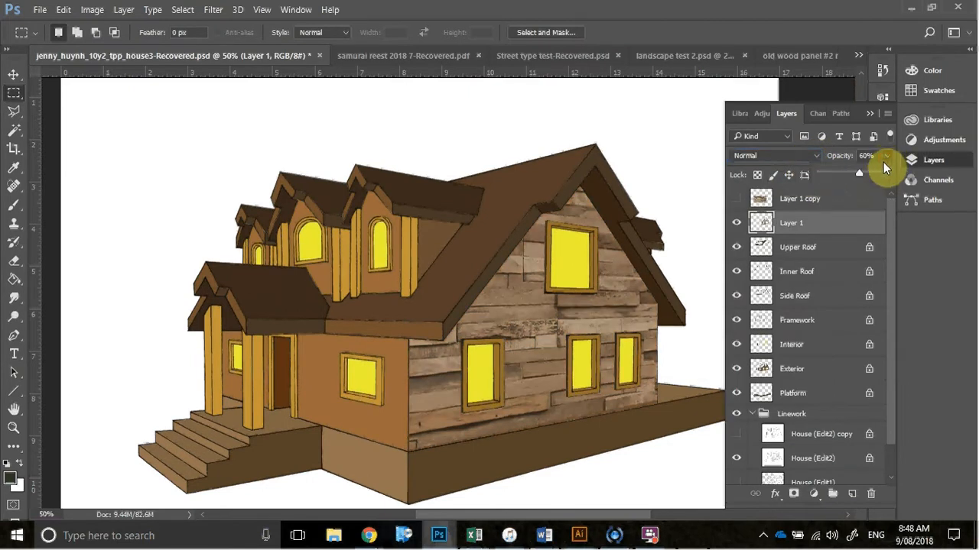
pyautogui.moveTo(873, 174)
pyautogui.mouseDown()
pyautogui.moveTo(842, 177)
pyautogui.moveTo(857, 180)
pyautogui.mouseUp()
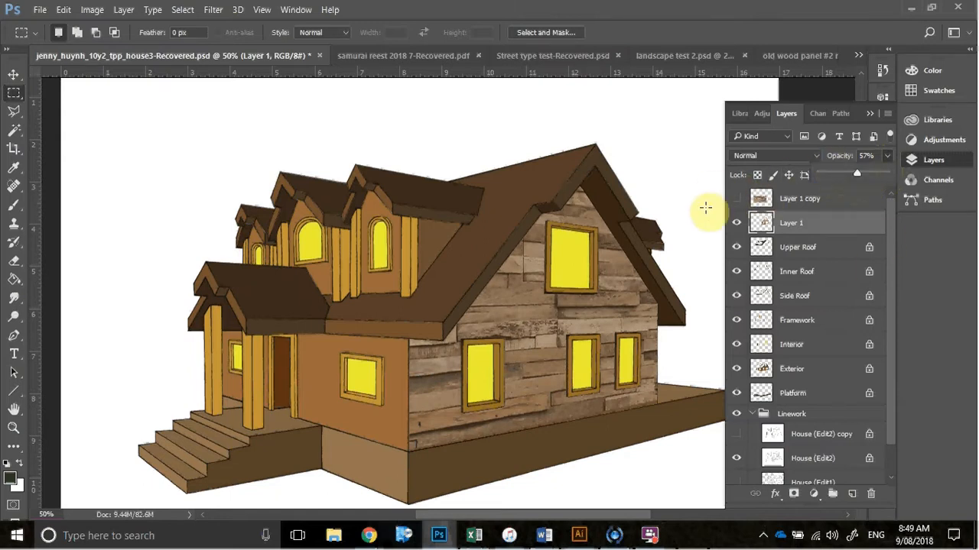
pyautogui.click(736, 223)
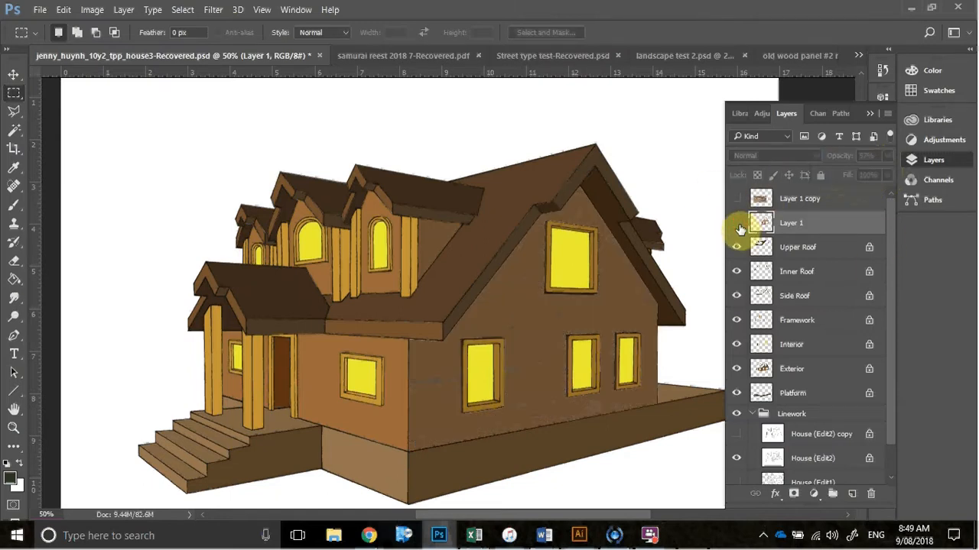
pyautogui.click(737, 224)
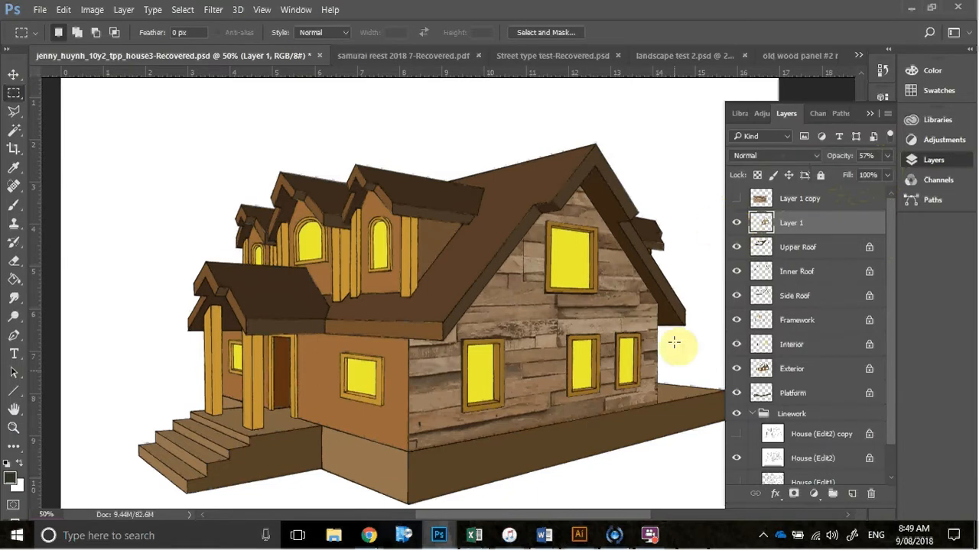
pyautogui.moveTo(646, 537)
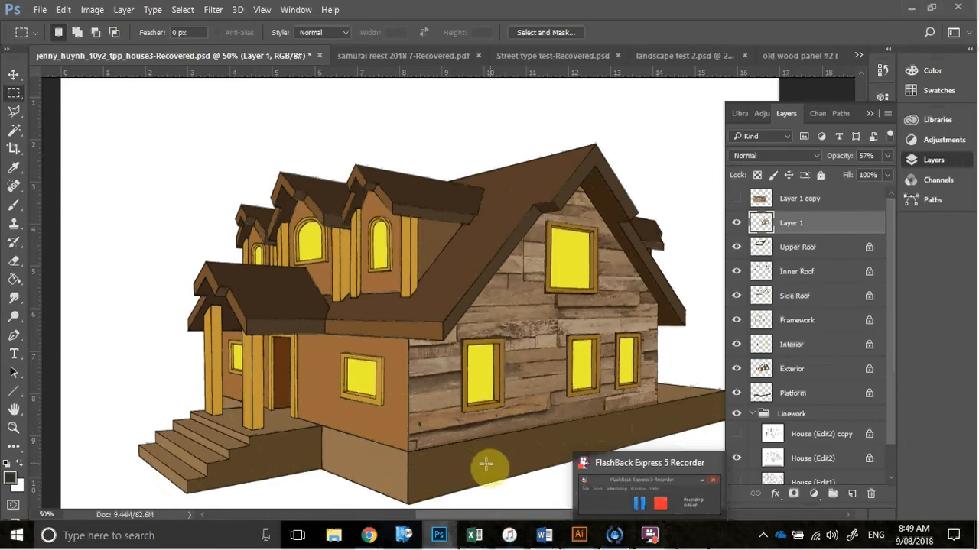
# Show the Layer 1 copy wood texture and move it about 2.15 cm left and 1.26 cm up over the front of the house
pyautogui.click(845, 200)
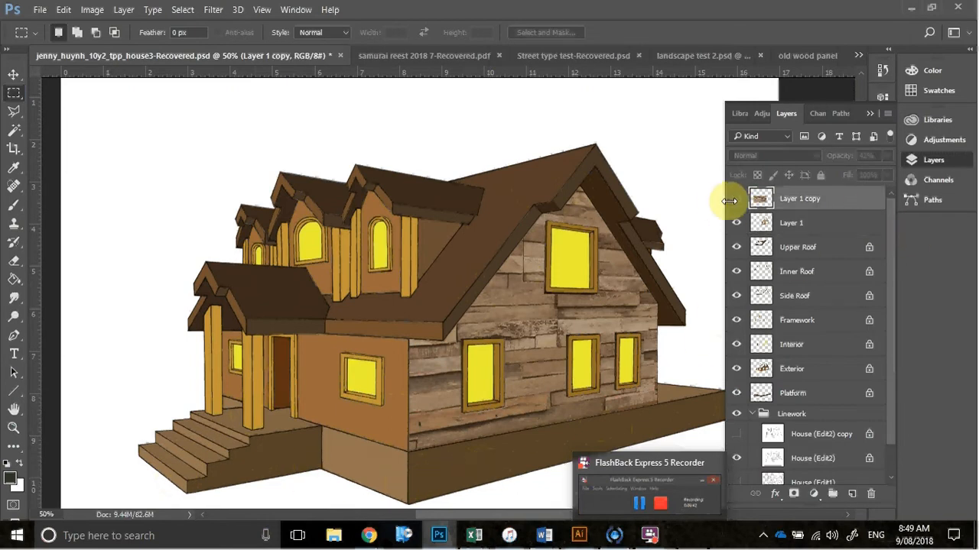
pyautogui.click(736, 198)
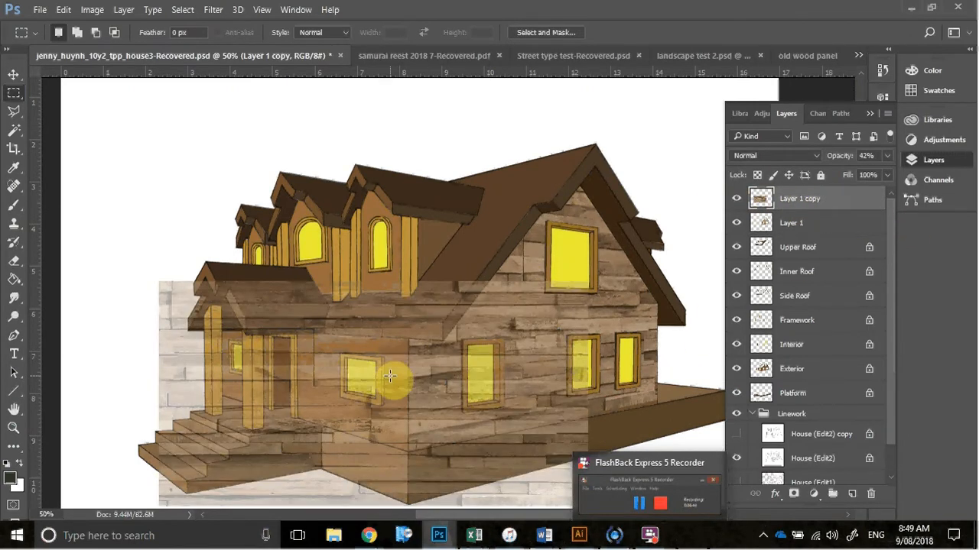
pyautogui.press('v')
pyautogui.moveTo(415, 395); pyautogui.dragTo(324, 341)
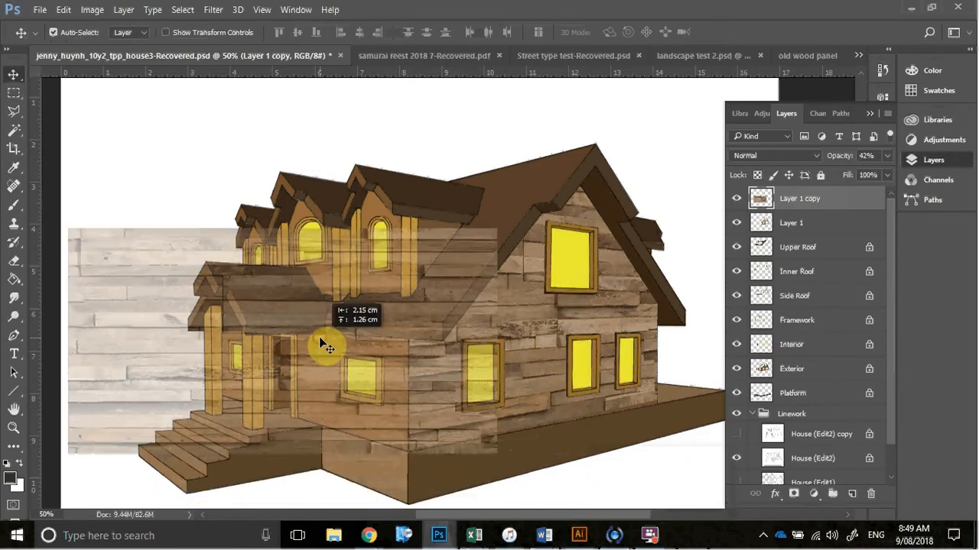
# Apply a perspective transform to Layer 1 copy that shortens its left edge, and shift the texture right across the front and gable walls
pyautogui.click(64, 9)
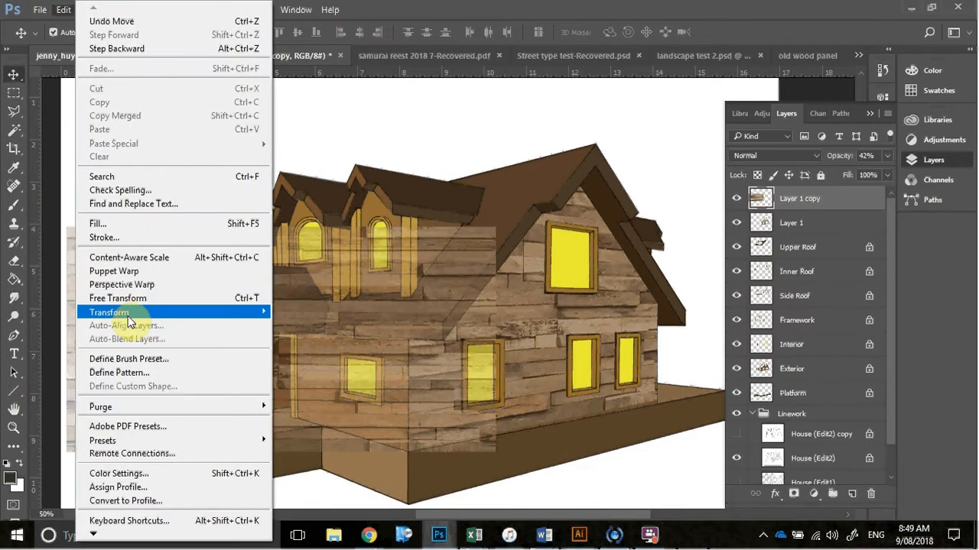
pyautogui.moveTo(245, 312)
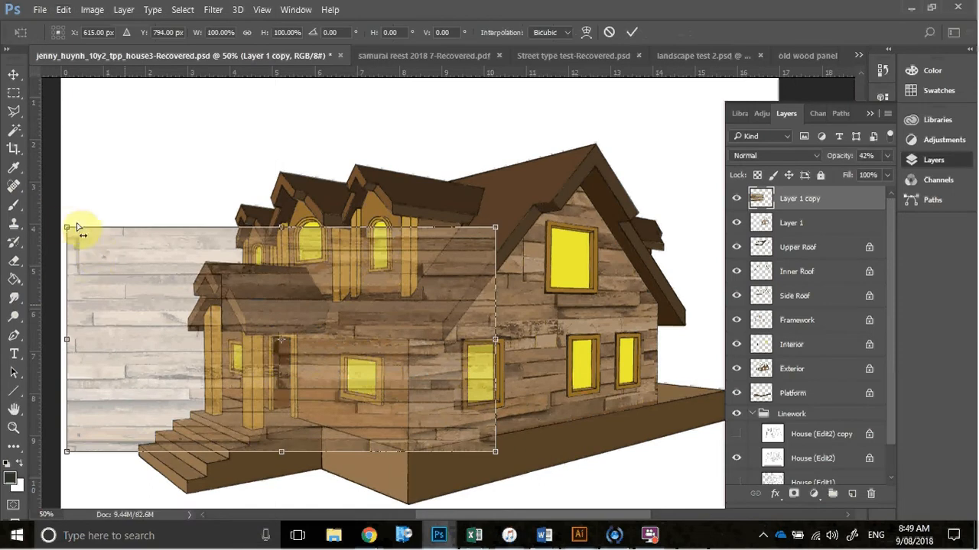
pyautogui.moveTo(67, 226); pyautogui.dragTo(68, 281)
pyautogui.moveTo(462, 428); pyautogui.dragTo(591, 441)
pyautogui.press('Return')
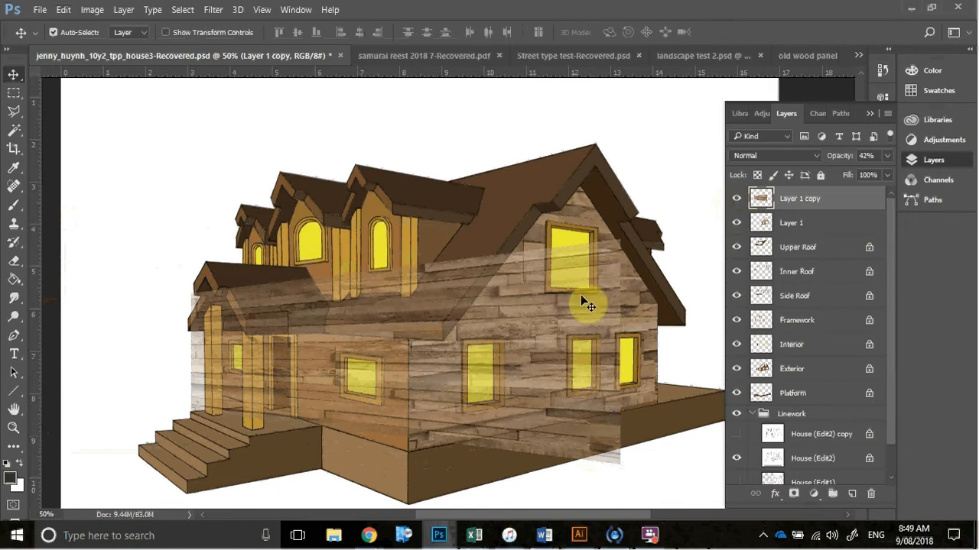
# Hide the Layer 1 copy texture and collapse the layer list to uncover the whole house
pyautogui.hotkey('ctrl', 'alt', 'g')
pyautogui.click(870, 113)
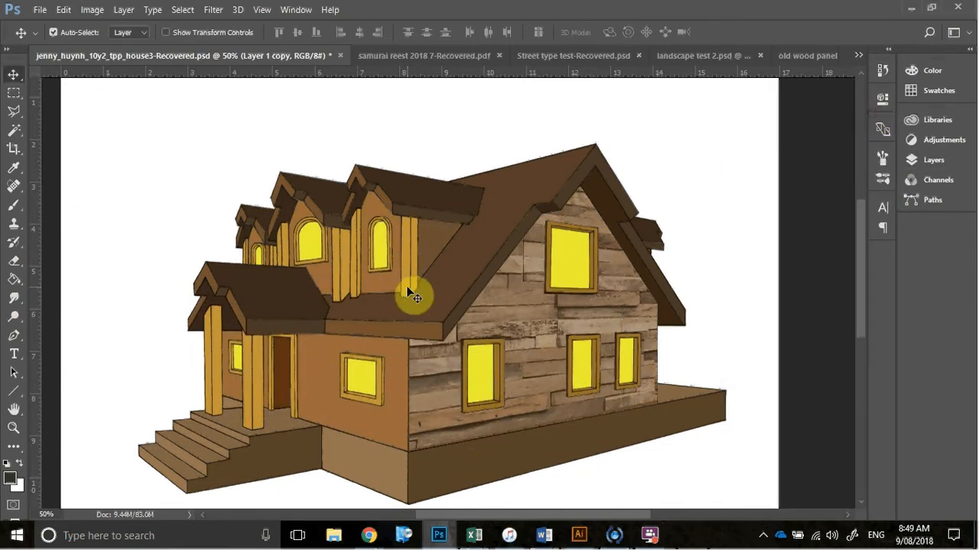
pyautogui.moveTo(648, 539)
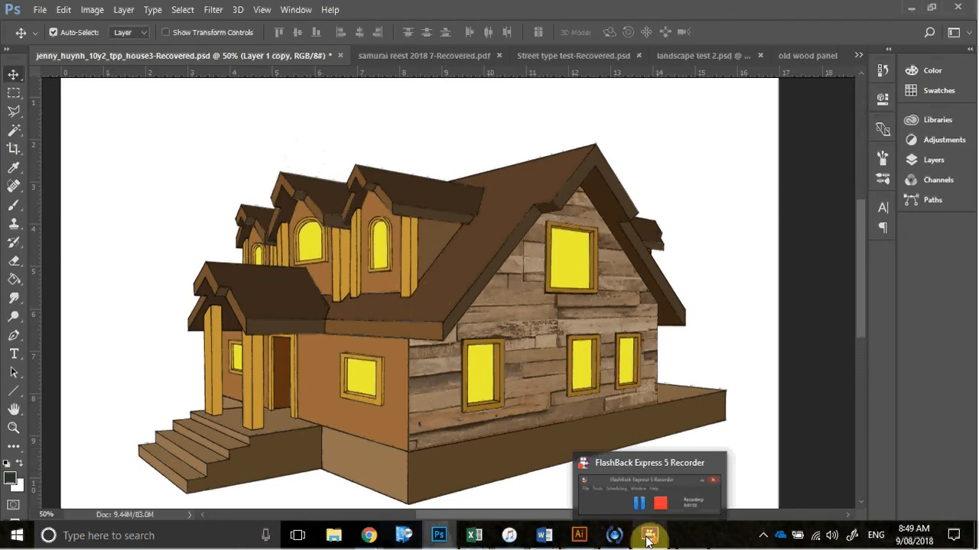
pyautogui.click(648, 538)
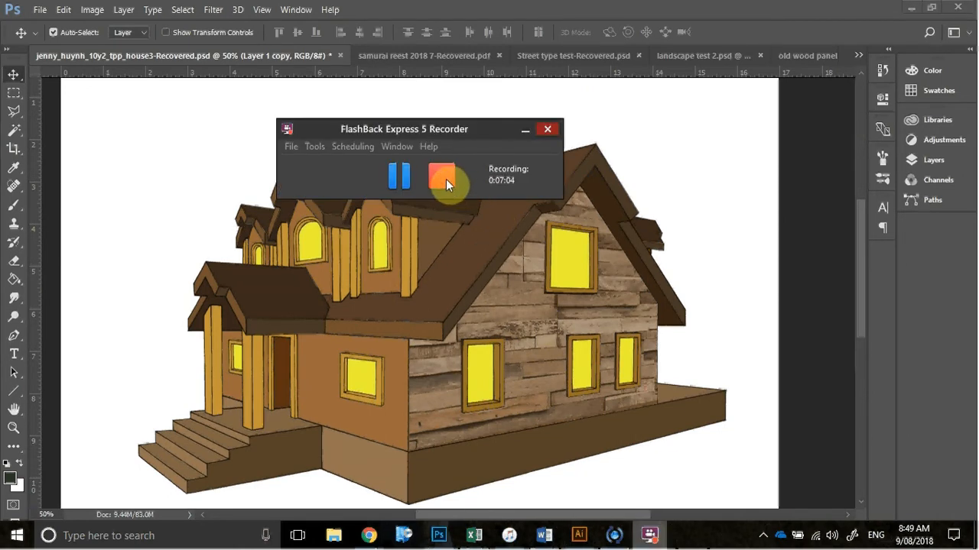